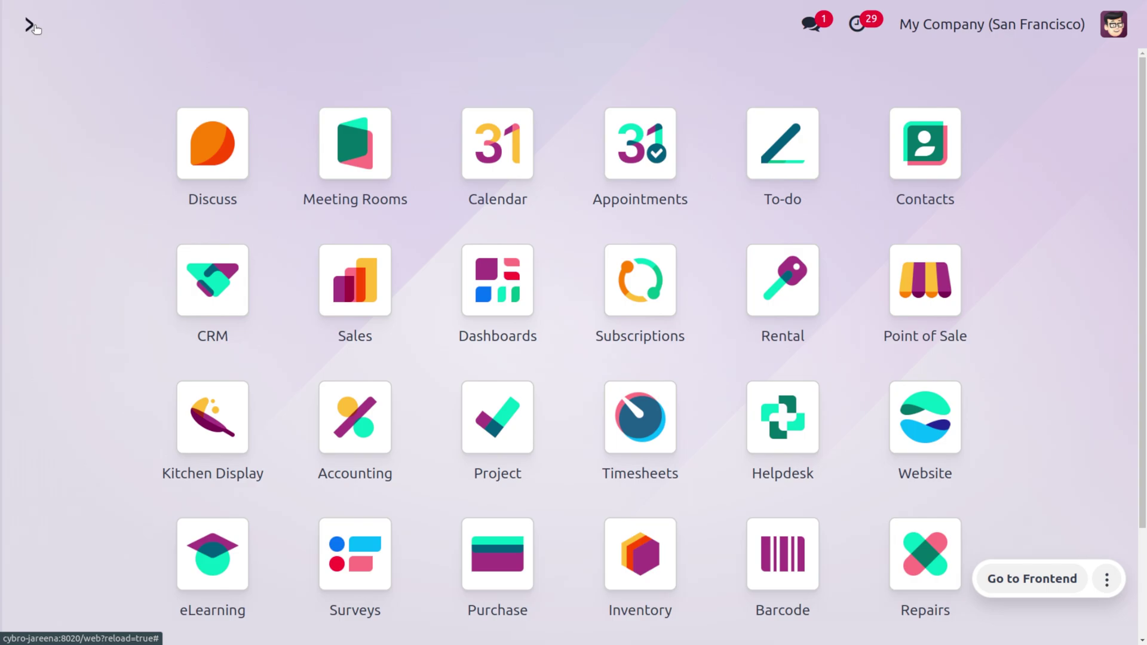
Open the Inventory app's Configuration > Settings page using the 'in' command.
text(in)
key(Return)
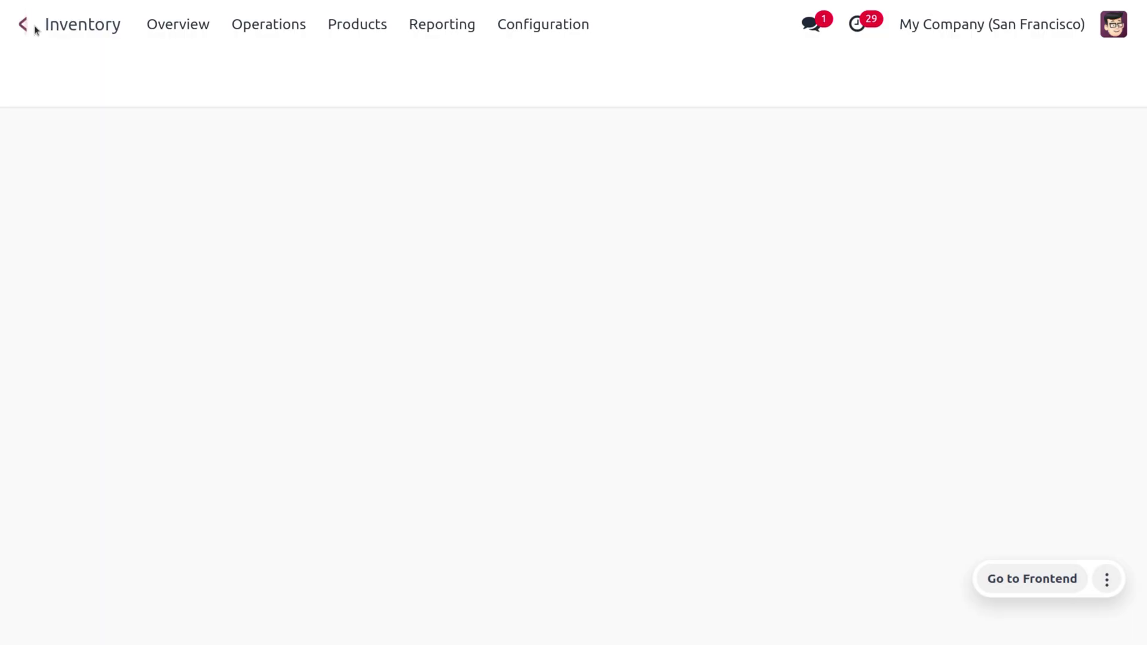
click(554, 22)
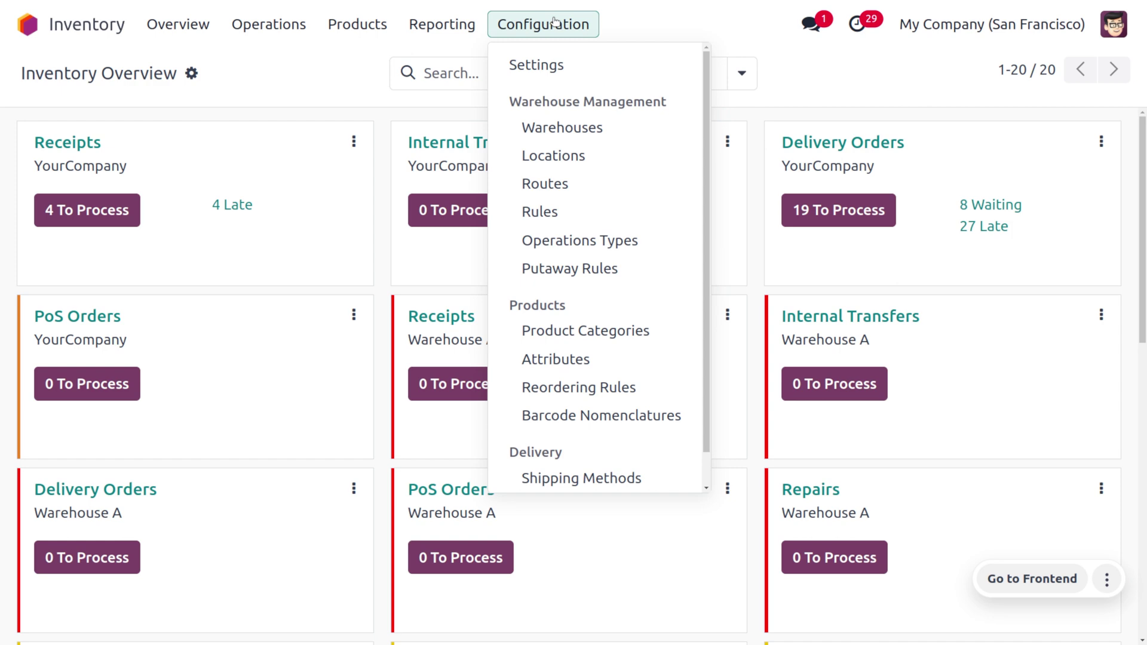
click(578, 58)
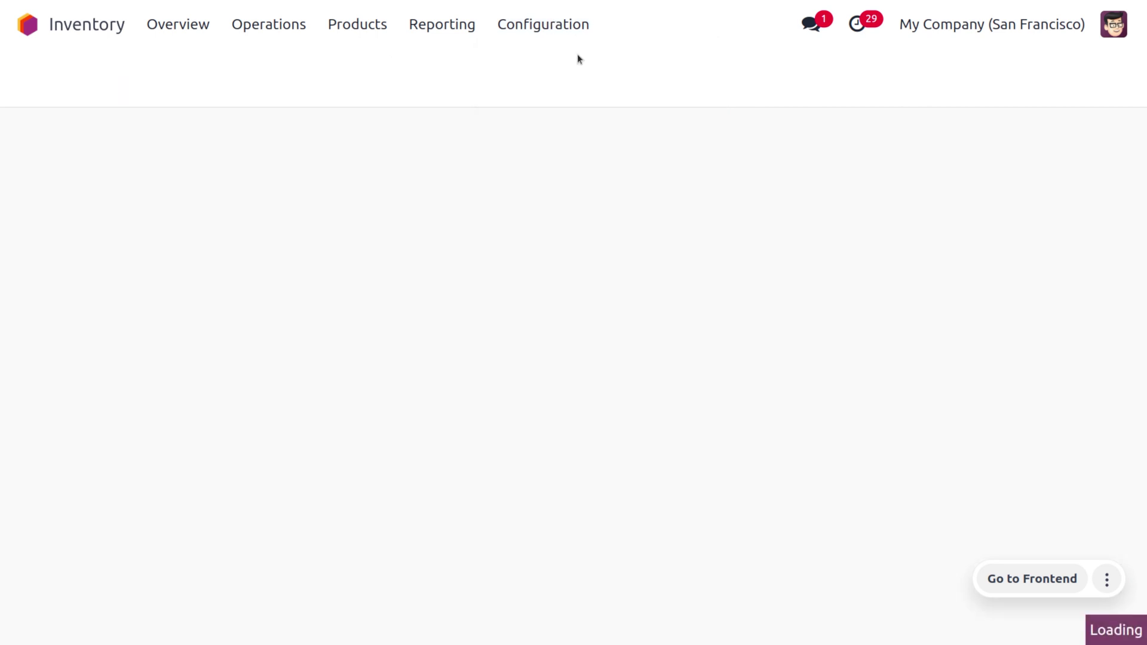
Review Traceability and Warehouse to confirm Lots & Serial Numbers and Storage Locations are enabled.
scroll(454, 361, down, 4)
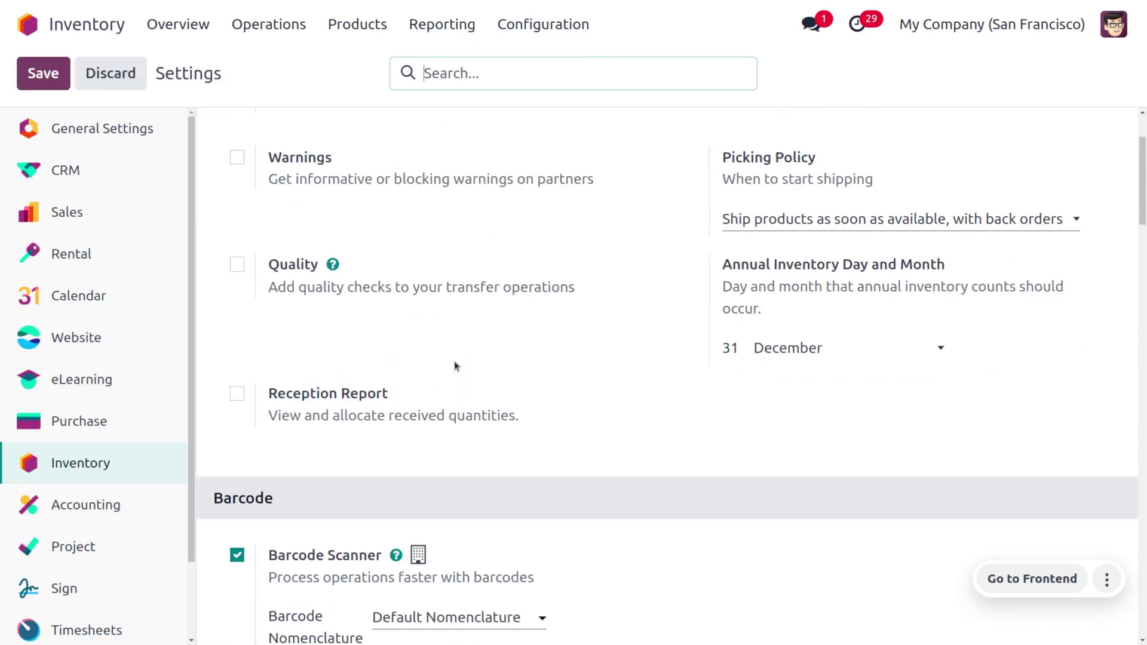
scroll(454, 361, up, 3)
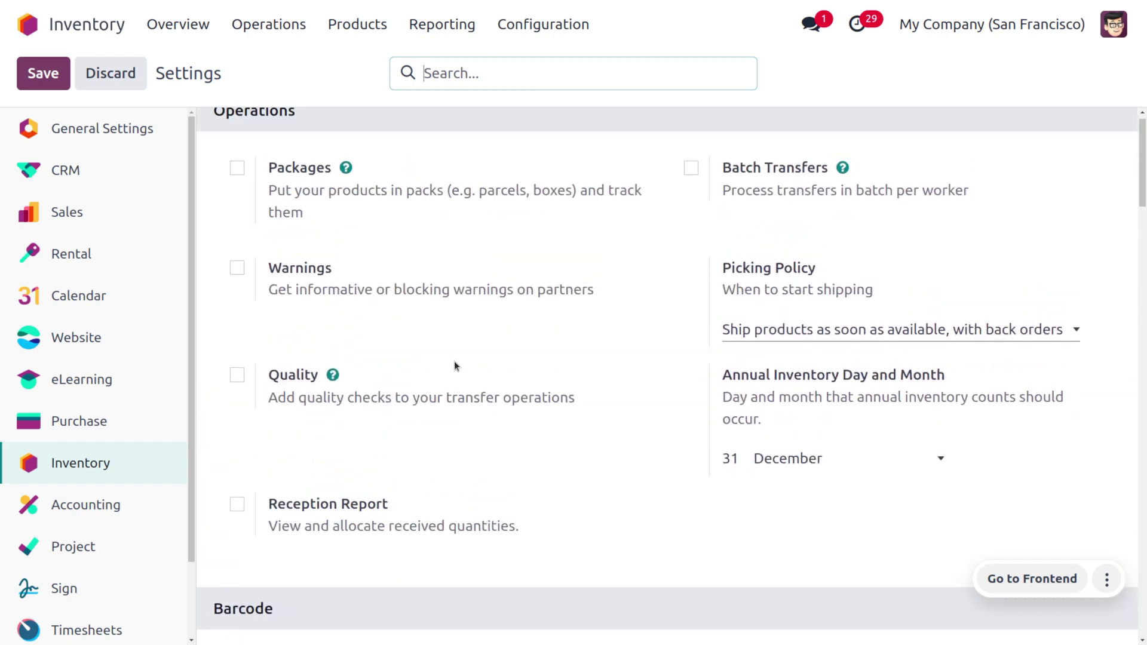
scroll(454, 361, down, 10)
scroll(454, 365, down, 1)
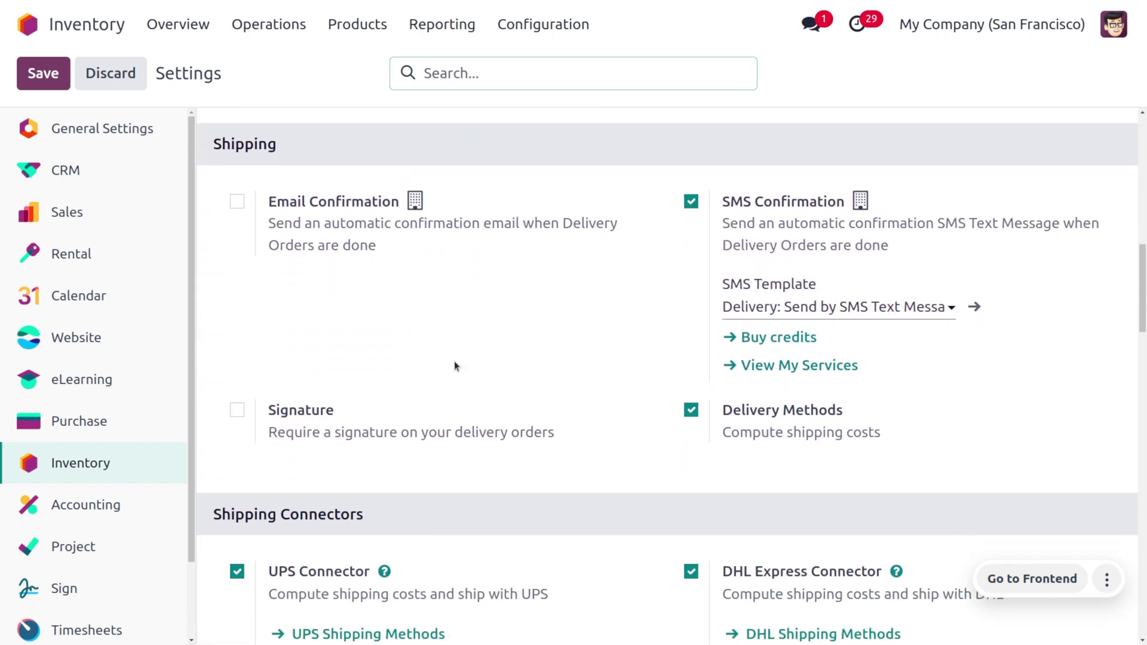
scroll(454, 366, down, 5)
scroll(453, 366, down, 6)
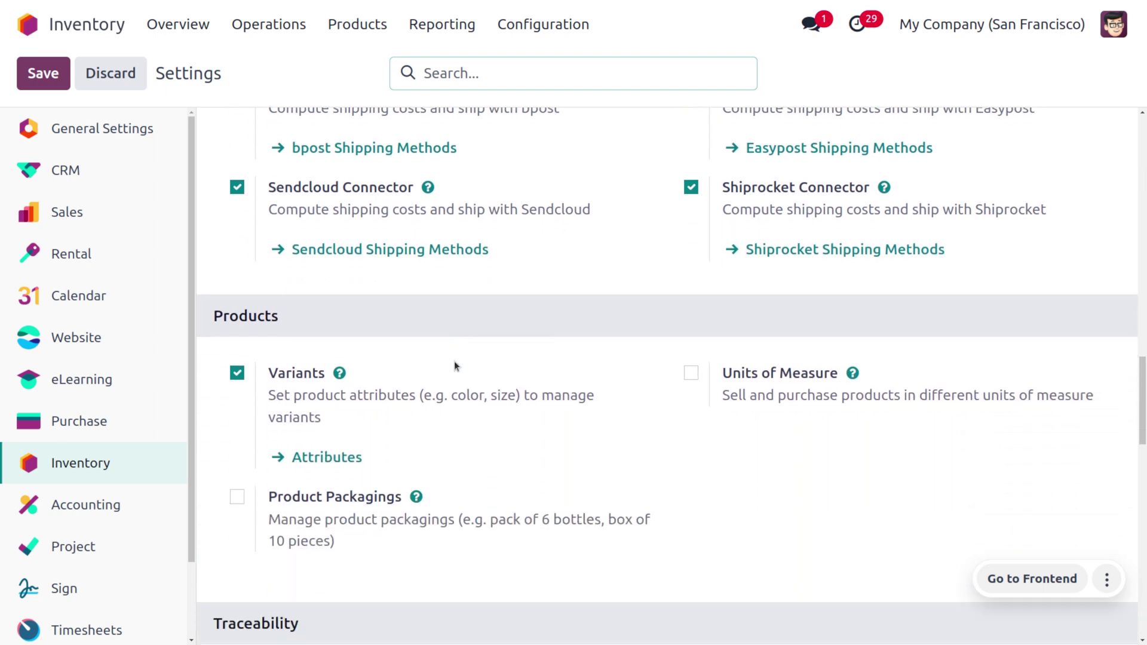
scroll(454, 365, down, 5)
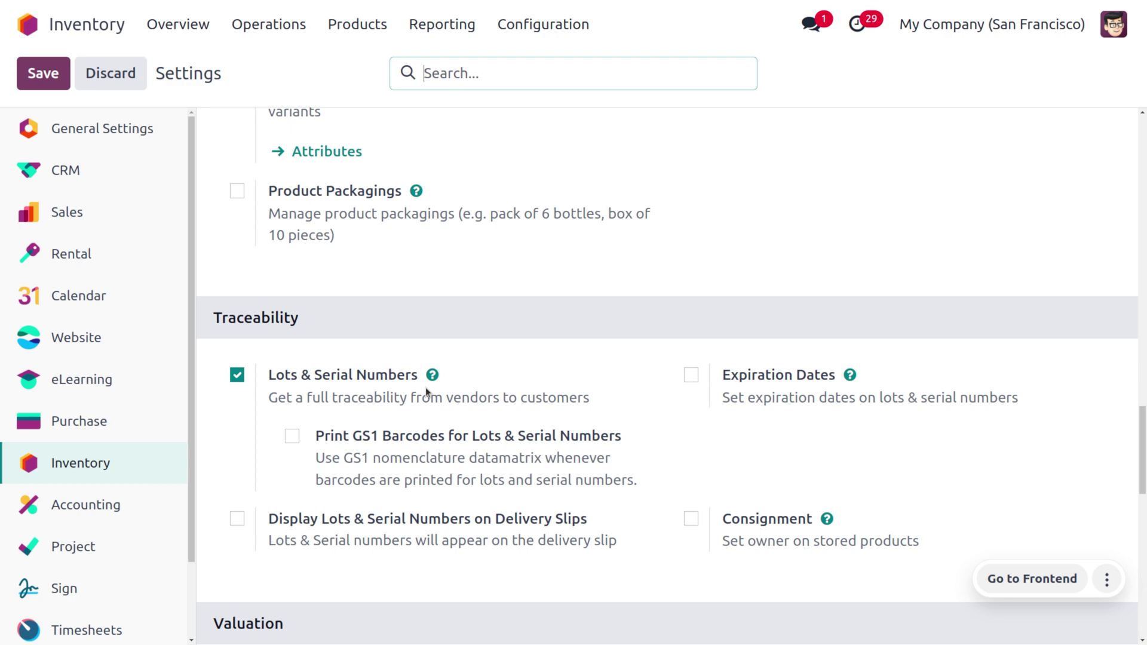
scroll(426, 392, down, 10)
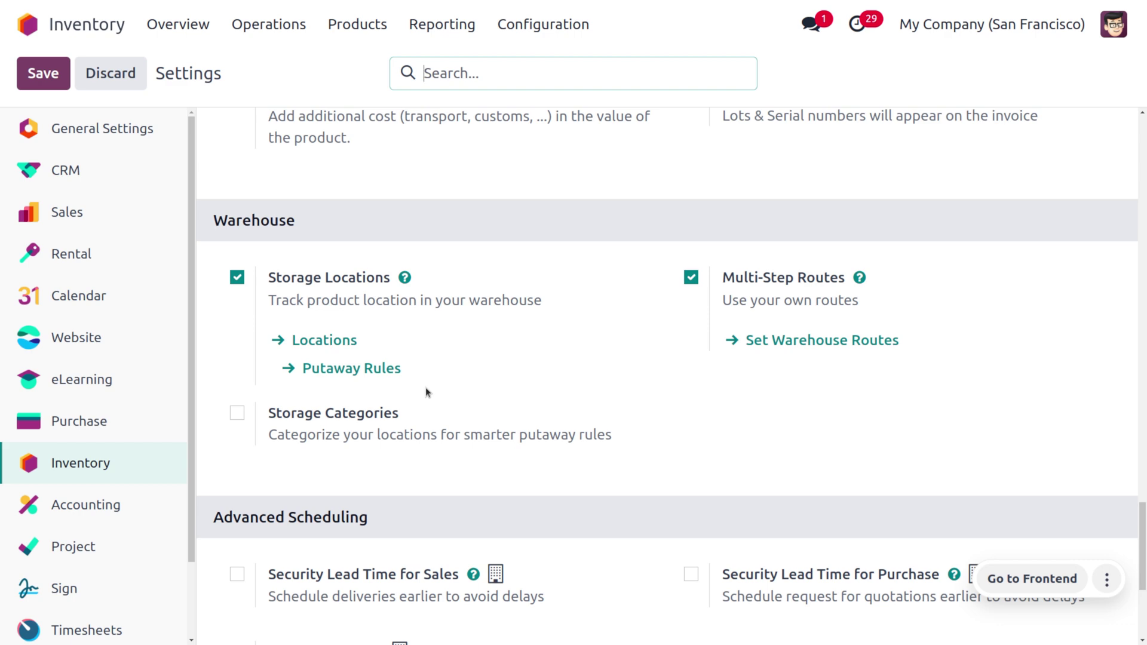
Open the WH/Stock location and check its removal strategy is Last In First Out (LIFO).
click(517, 31)
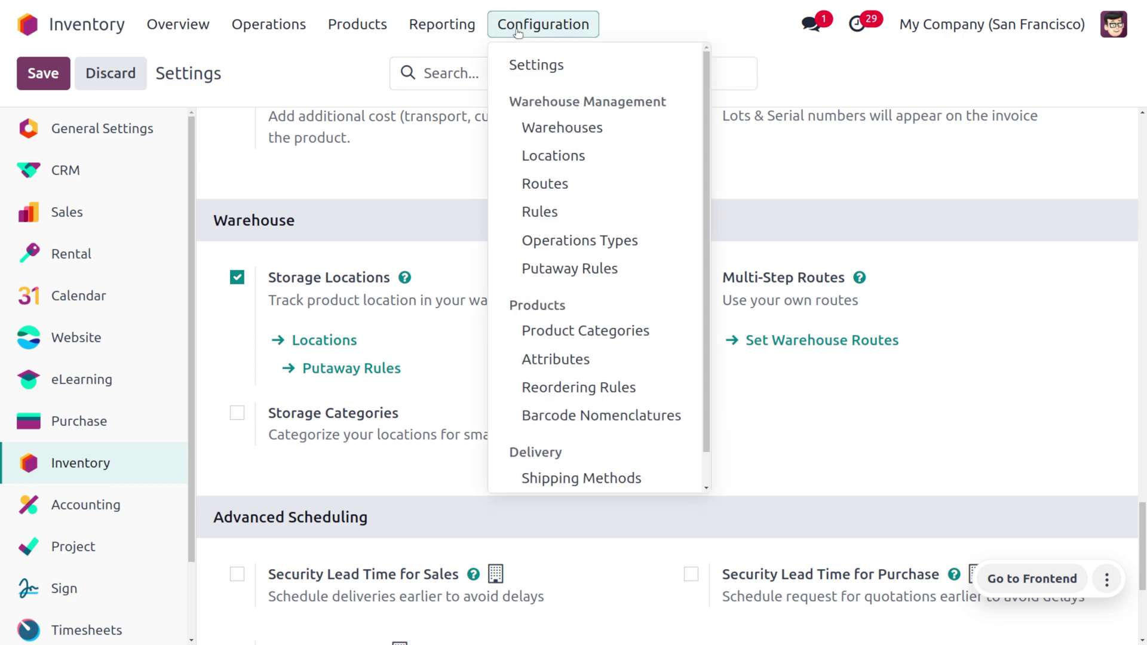
click(567, 157)
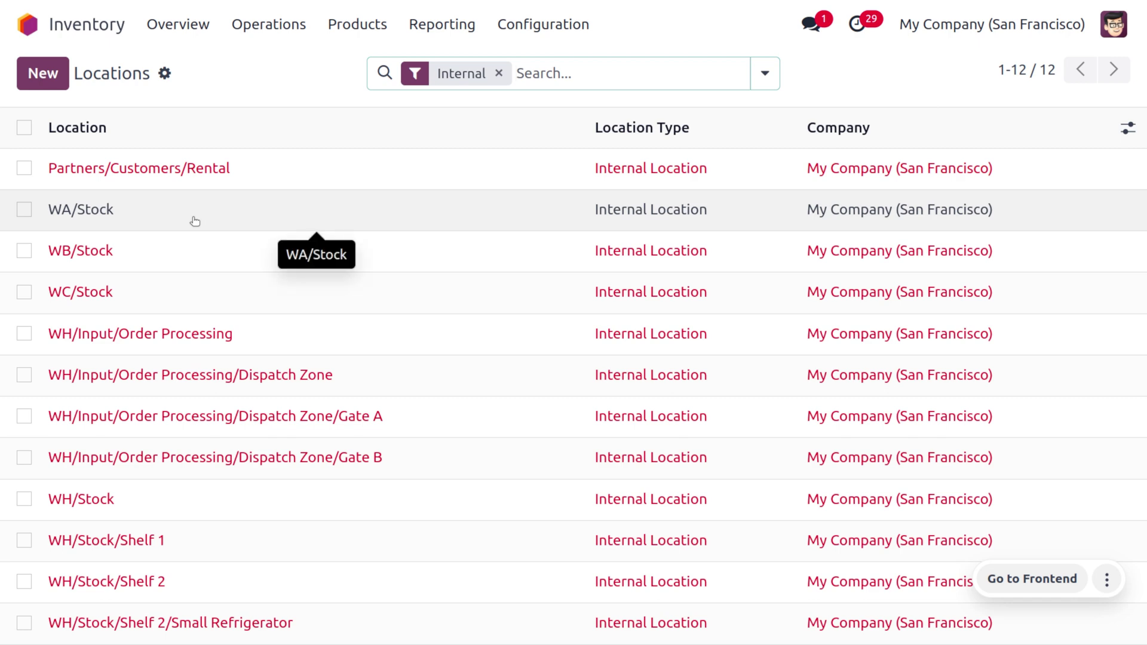
click(199, 507)
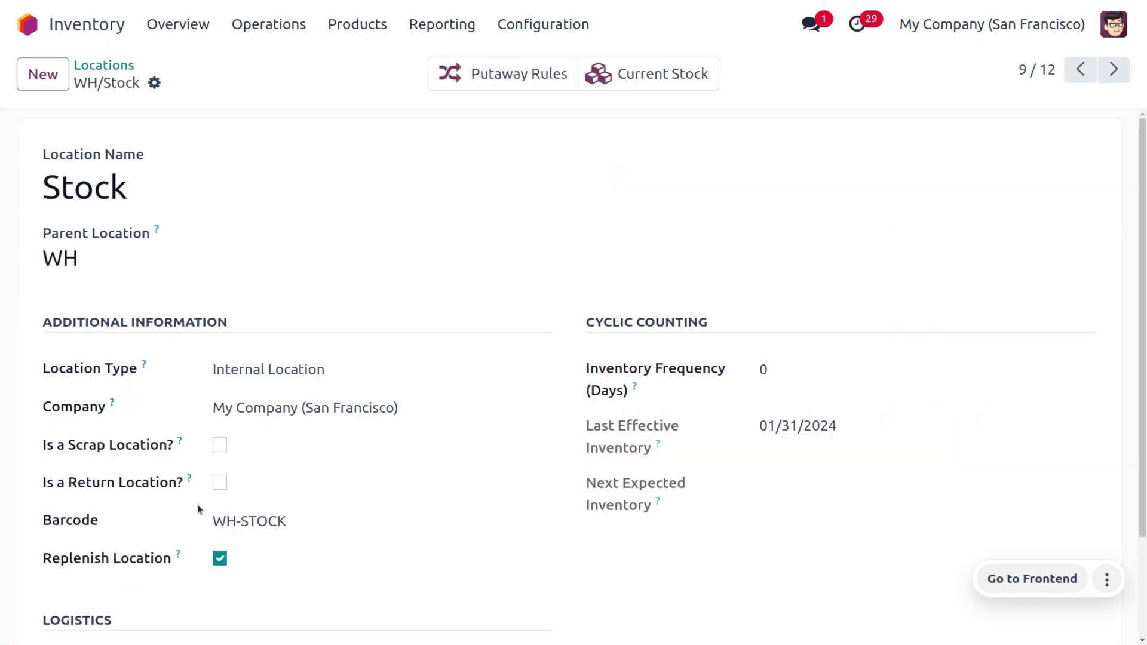
scroll(199, 509, down, 2)
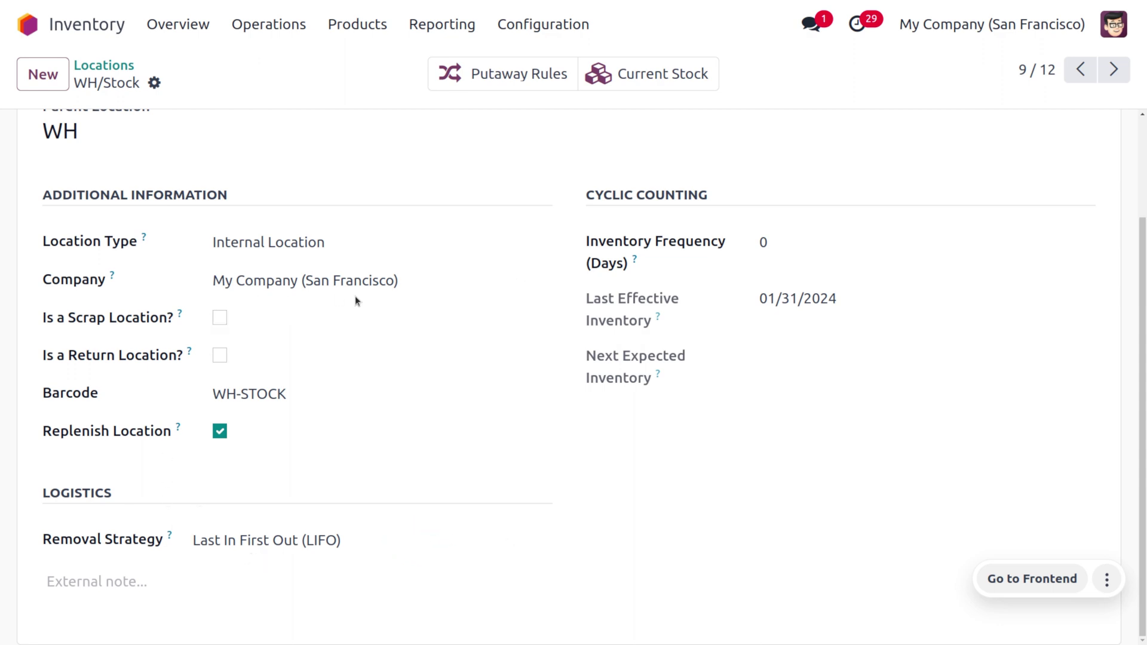
scroll(354, 297, up, 2)
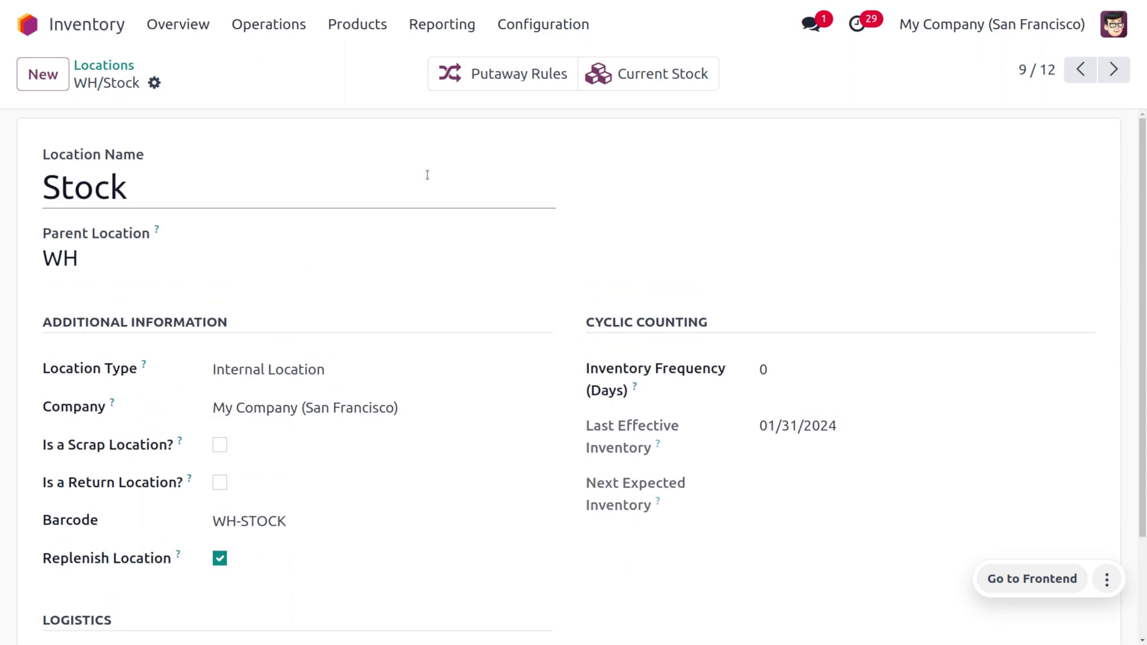
click(366, 27)
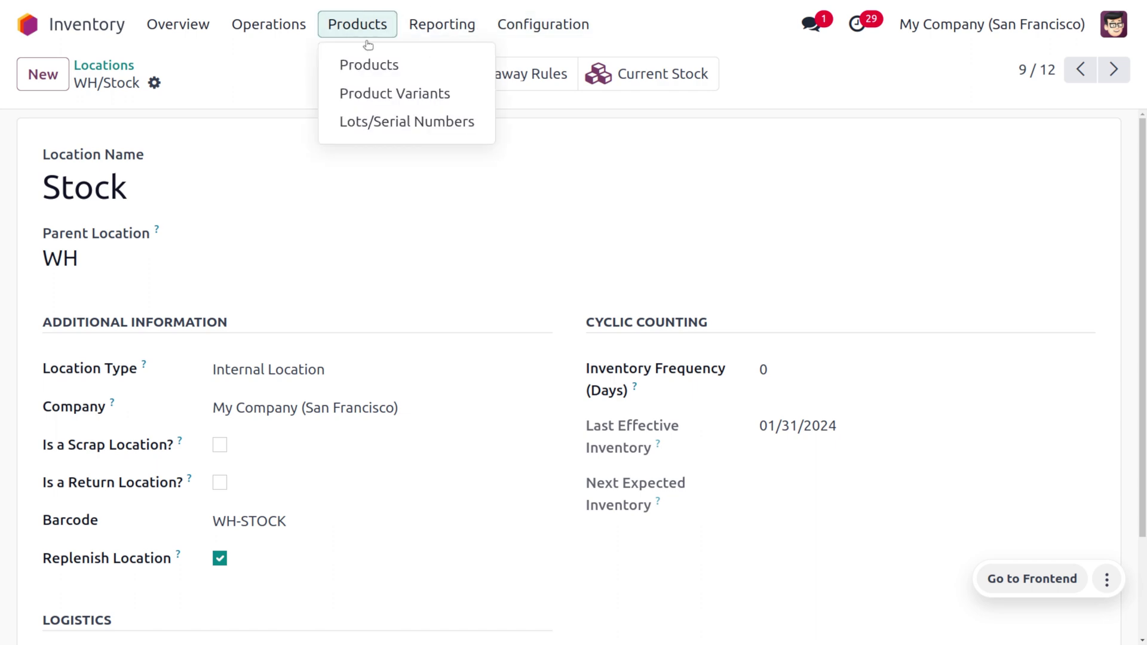
Check Dark Chocolate's lot tracking on its Inventory tab, then open its All product category.
click(365, 63)
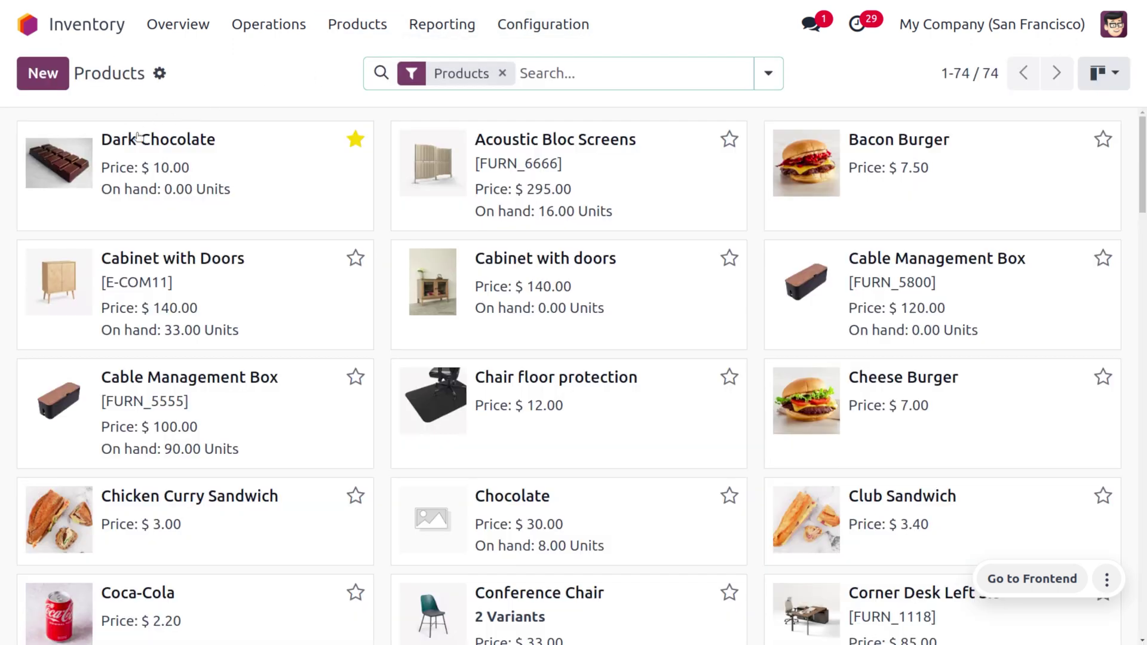
click(132, 137)
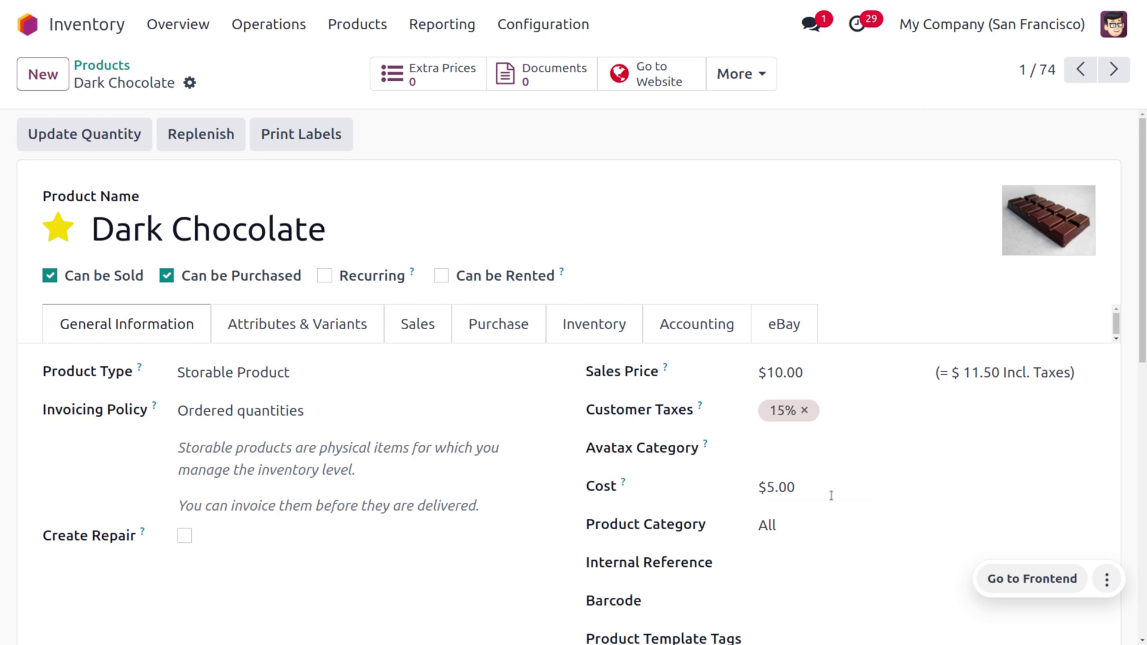
click(589, 328)
scroll(351, 437, down, 5)
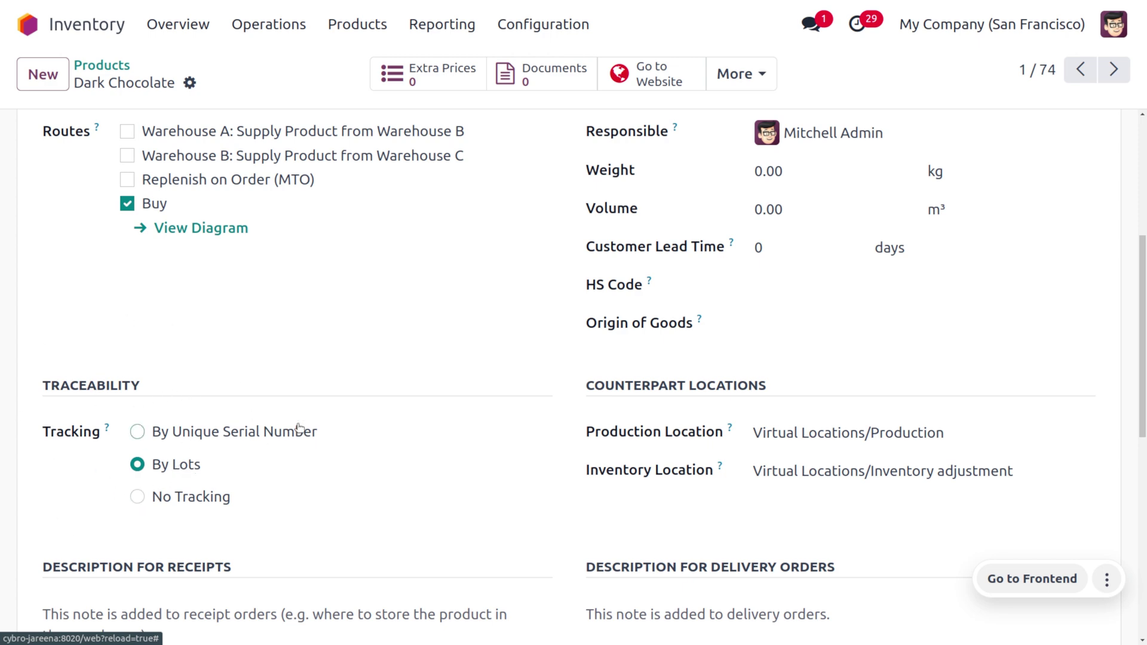
scroll(429, 328, up, 4)
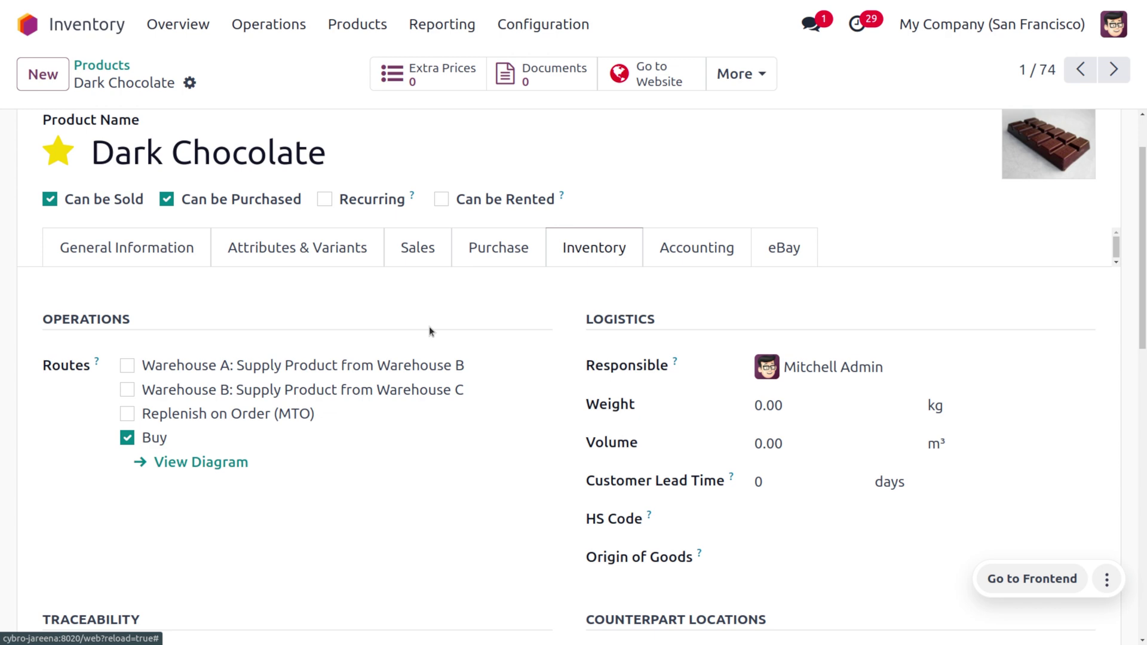
click(162, 245)
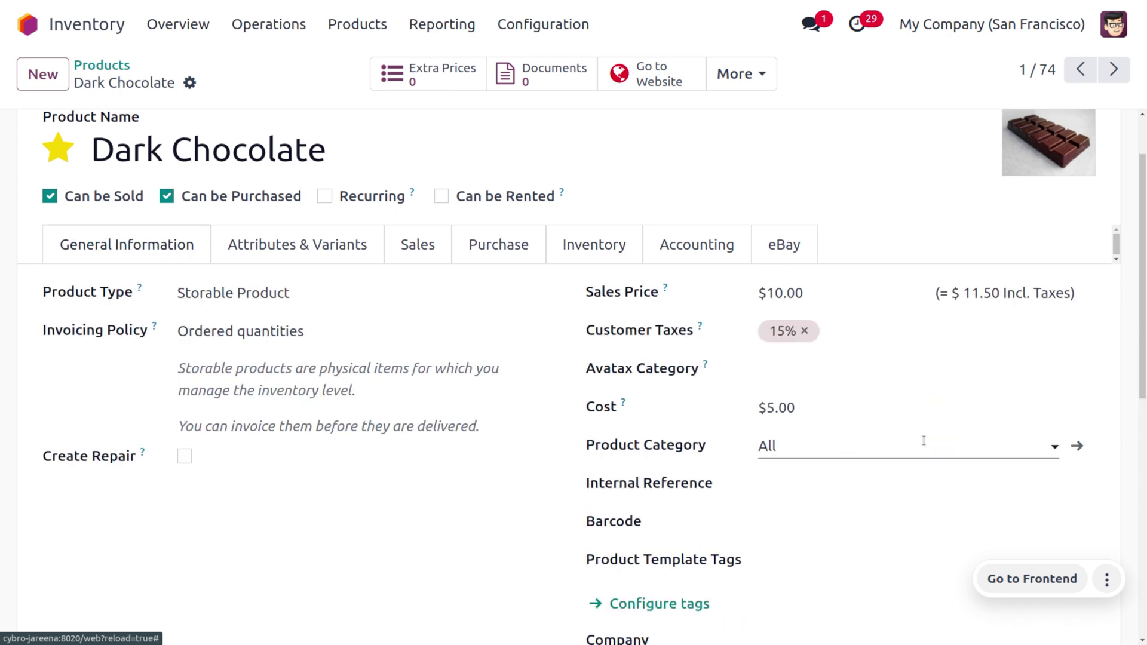
click(1078, 446)
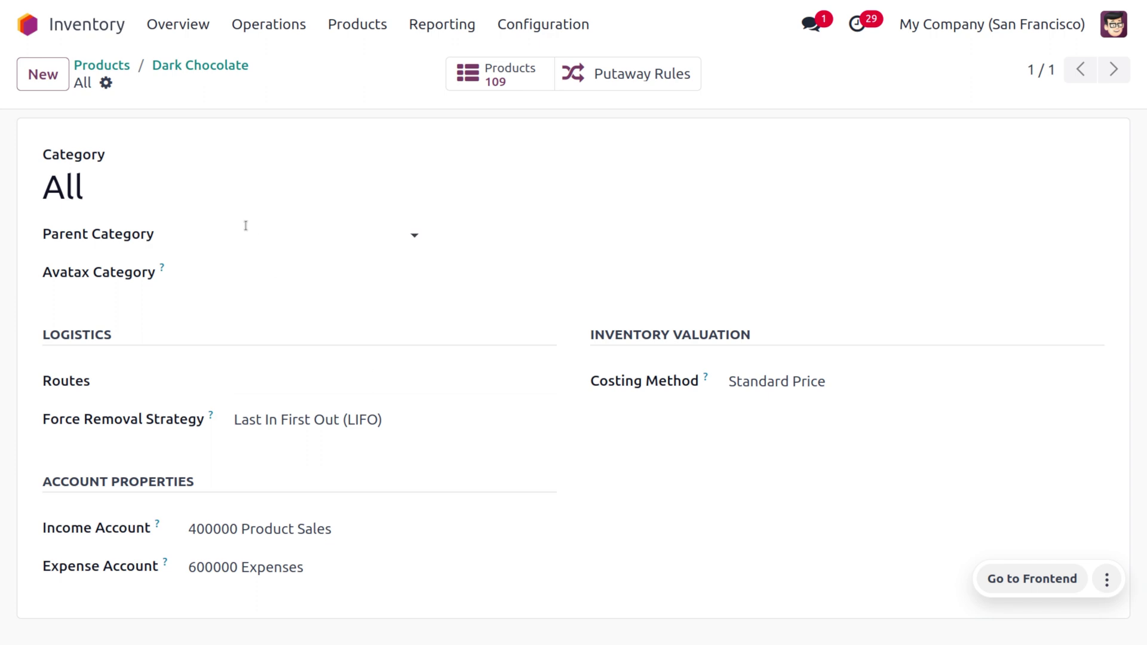
click(164, 63)
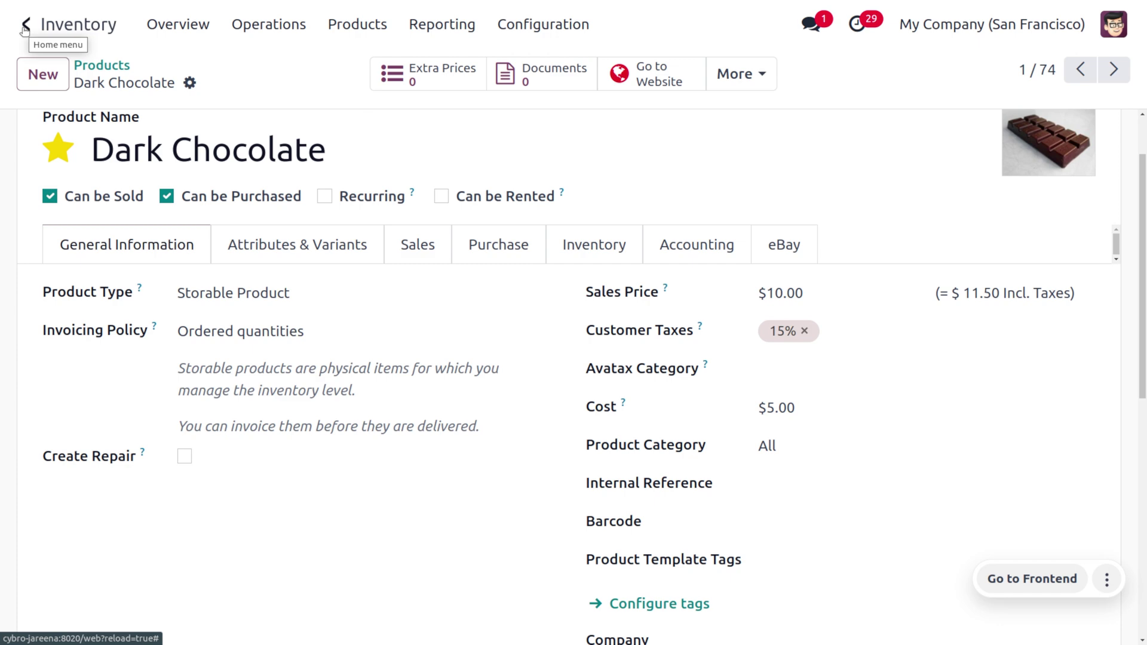
click(24, 30)
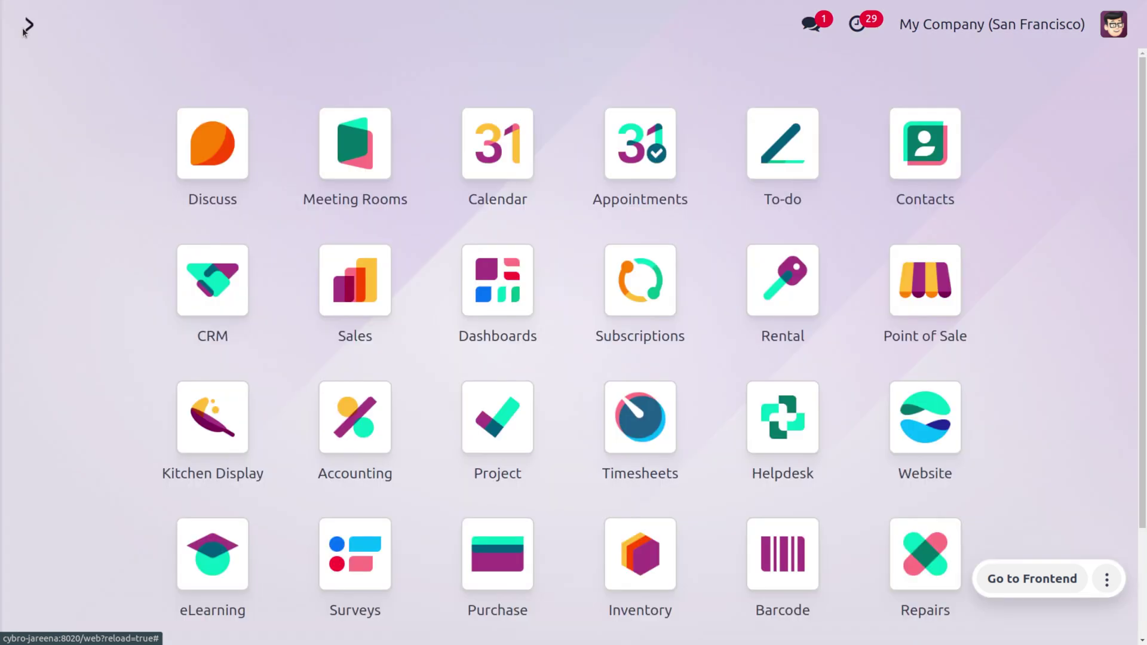
Start a new request for quotation in Purchase with vendor Azure Interior.
text(pu)
key(Return)
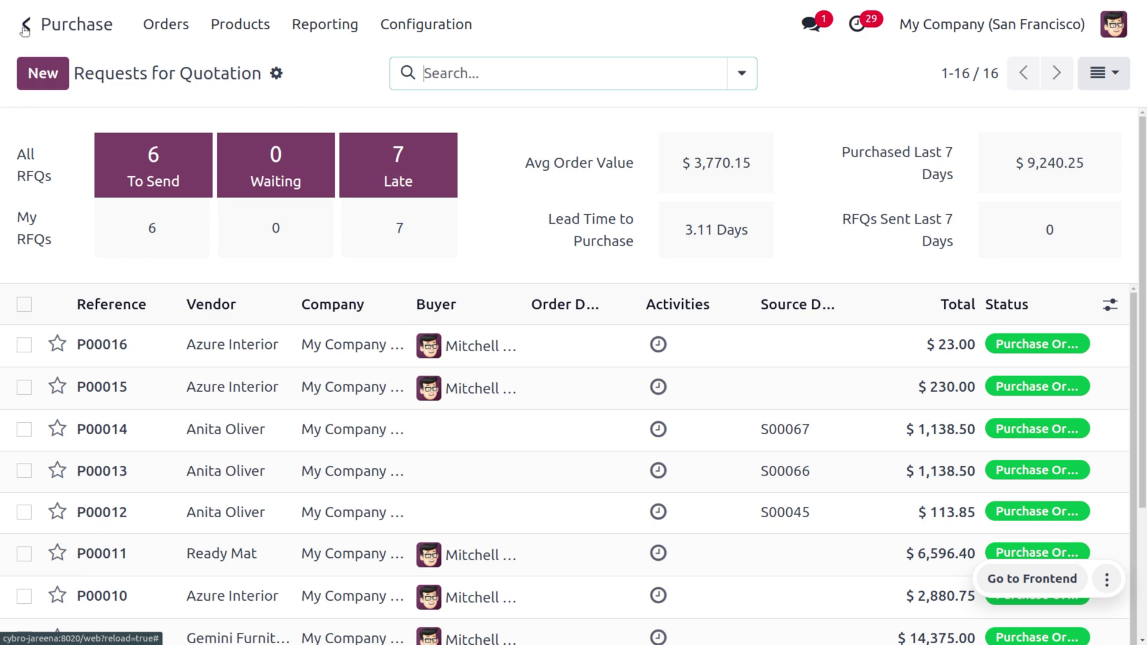
key(alt+c)
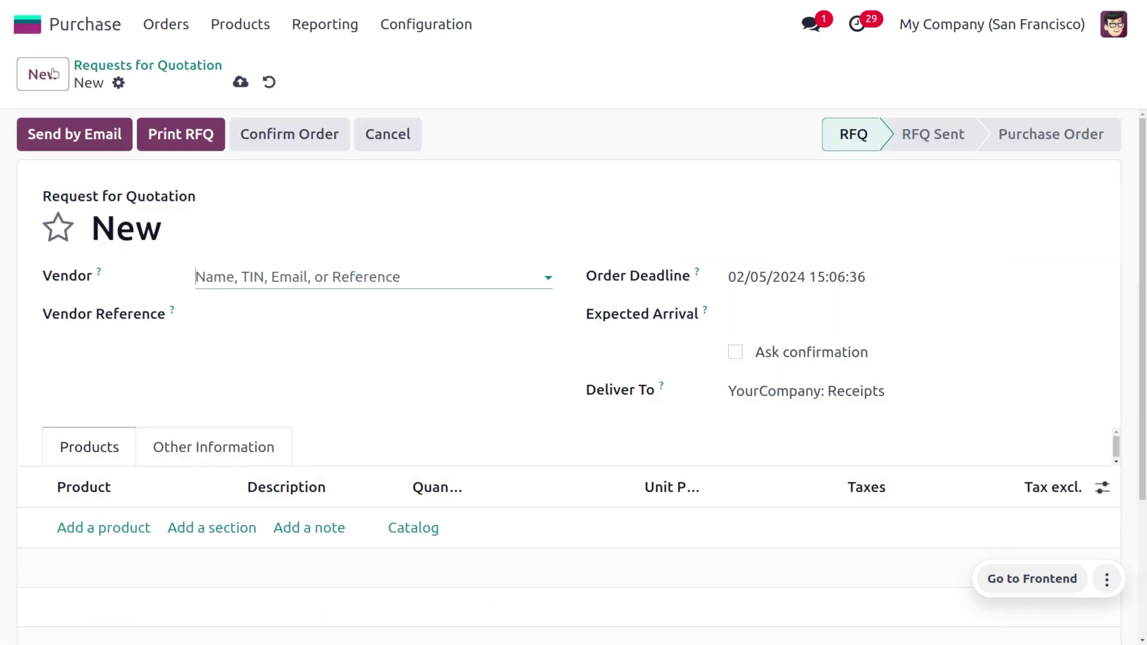
click(271, 276)
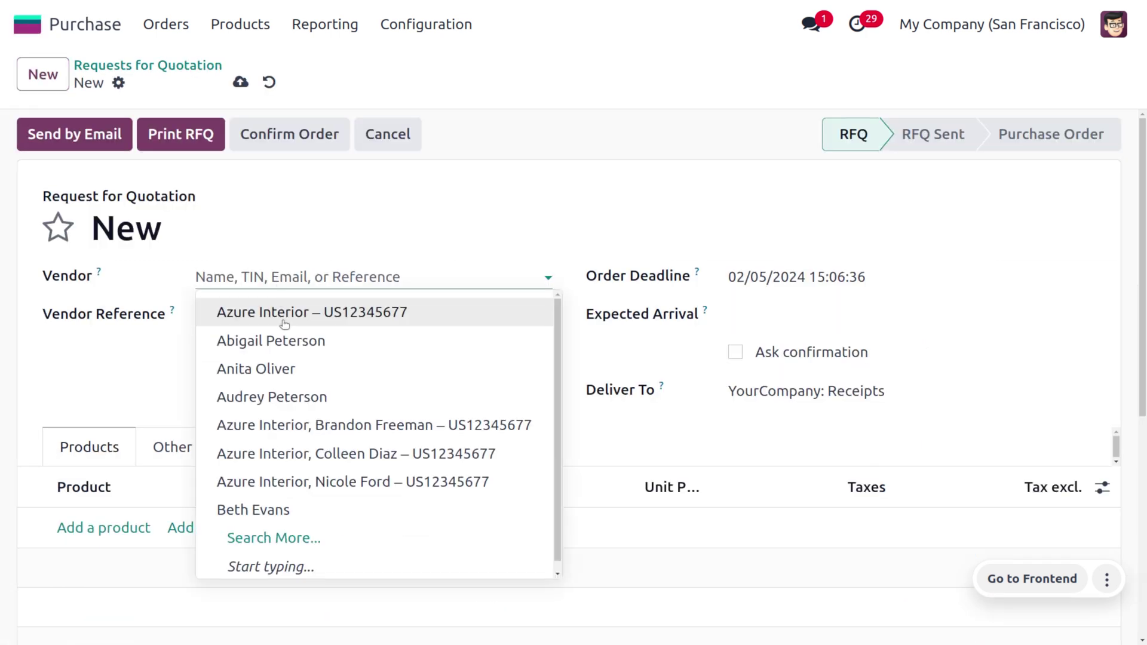
click(281, 317)
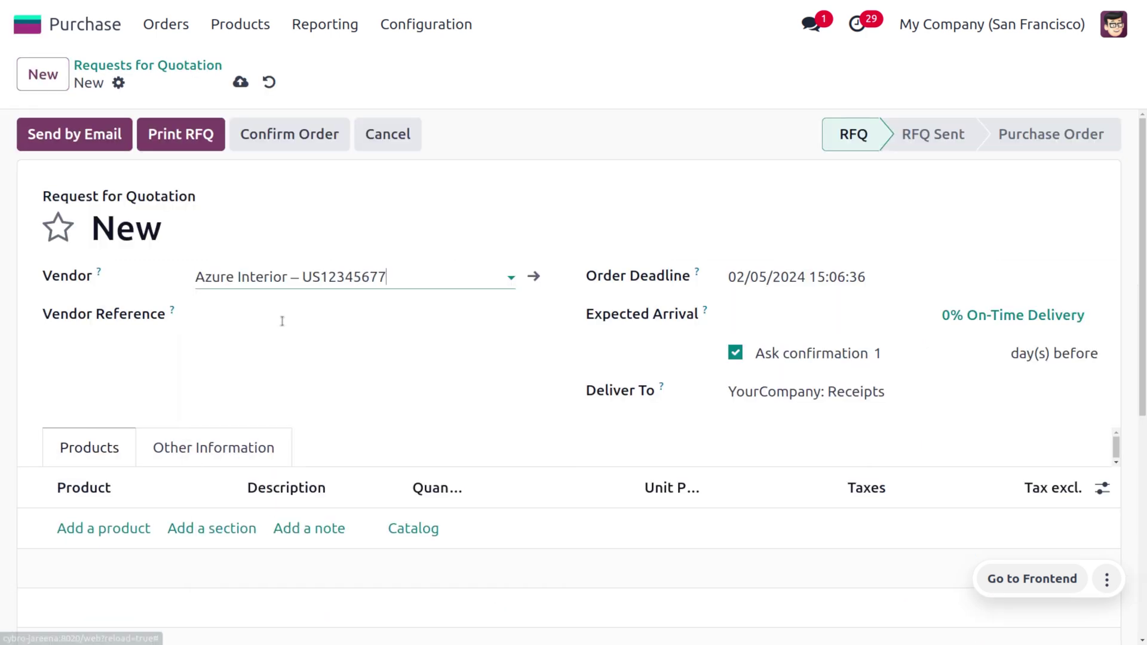
Add a Dark Chocolate line with quantity 10 and save the quotation.
click(127, 529)
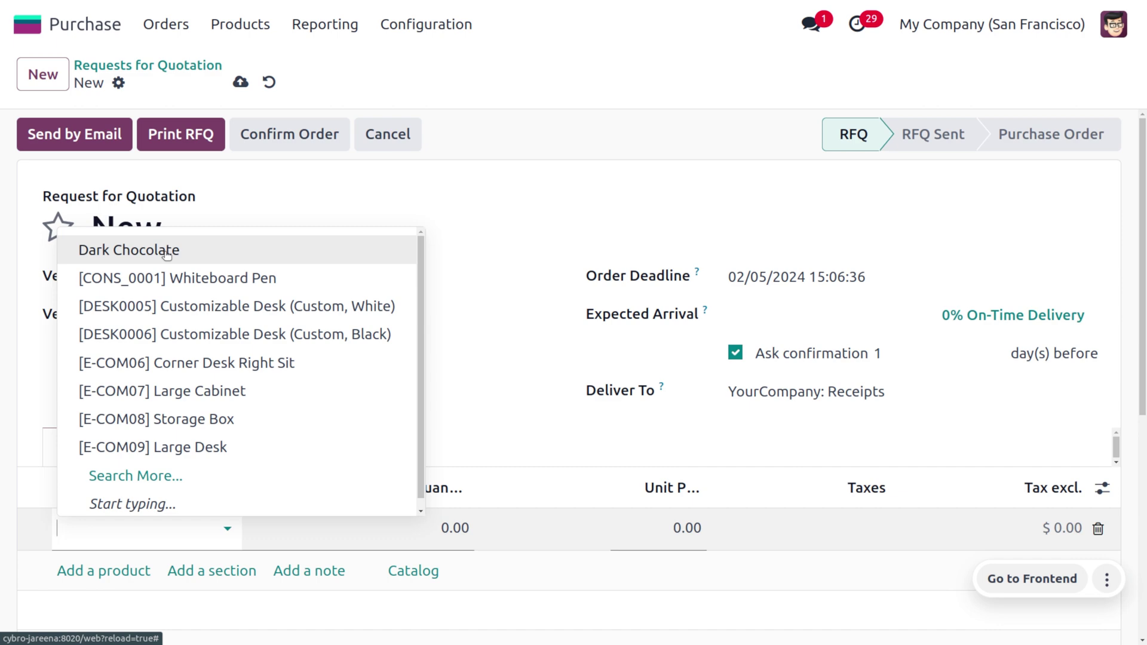
click(166, 251)
click(475, 528)
key(Tab)
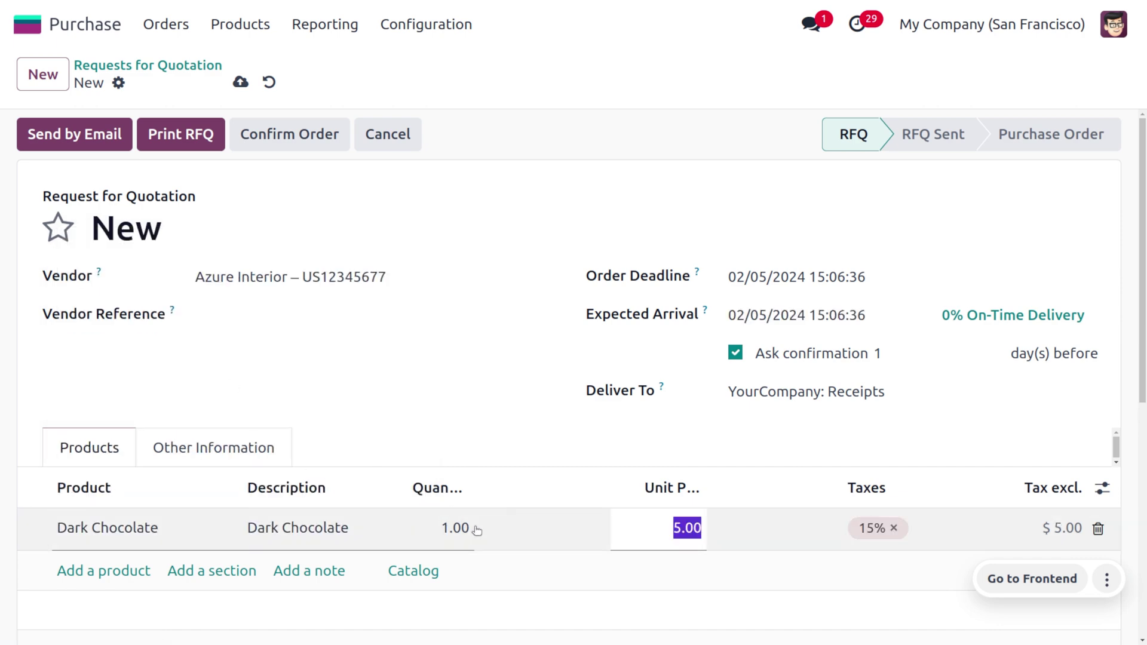
click(440, 528)
text(10)
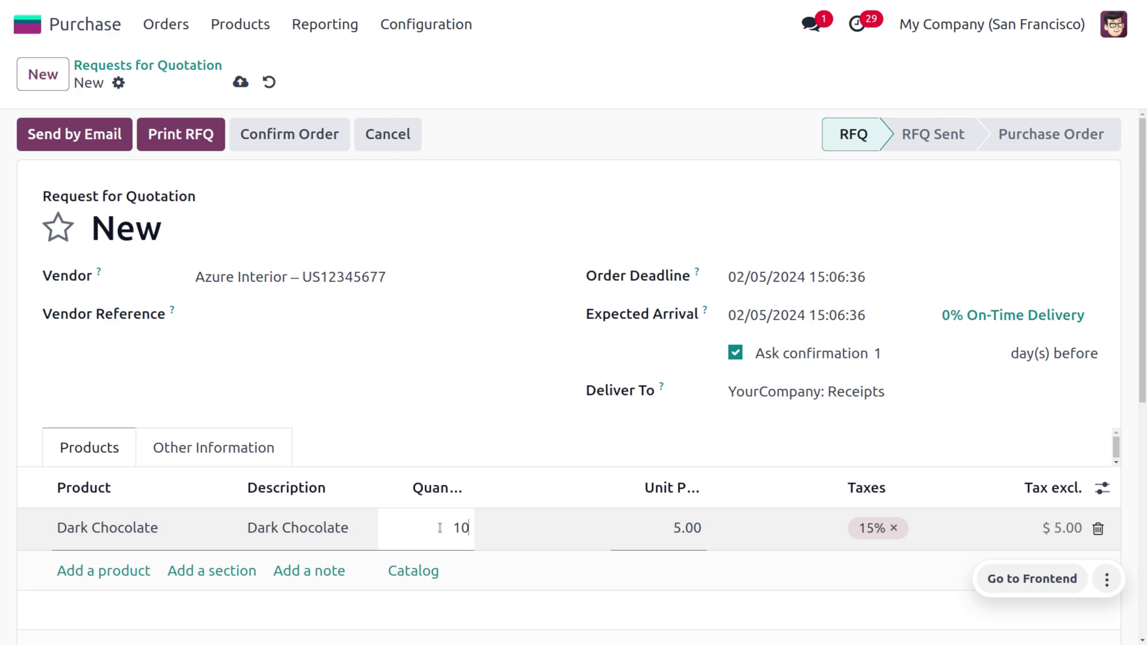
click(553, 165)
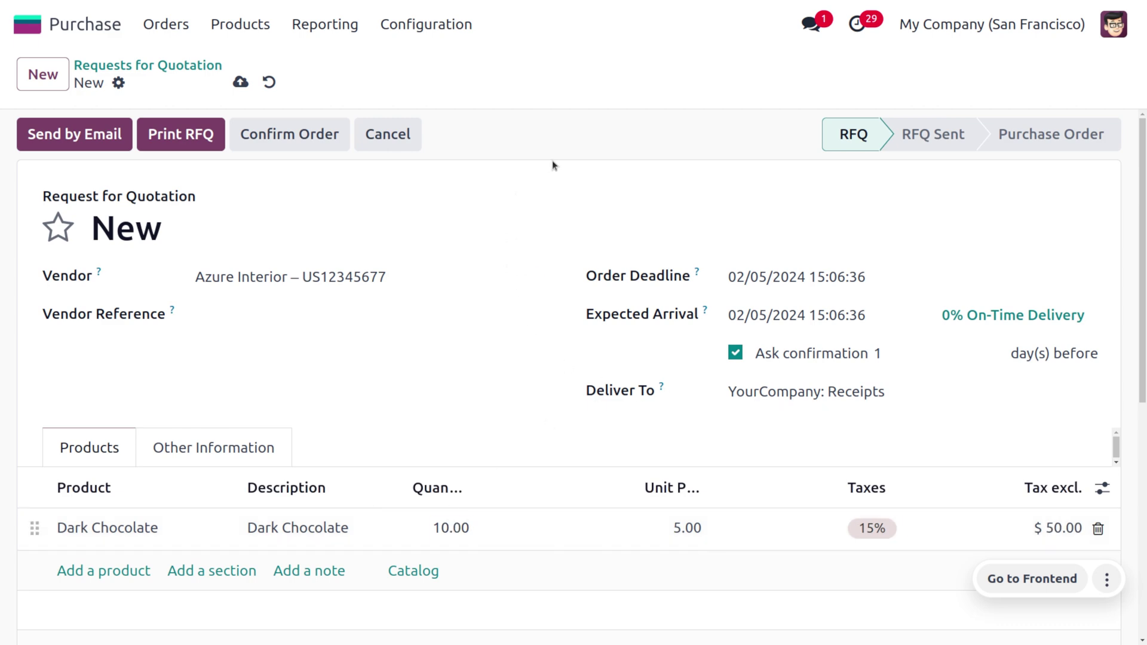
click(241, 82)
Confirm P00017, assign lot L101 to its 10 Dark Chocolate, and validate receipt WH/IN/00009.
click(261, 133)
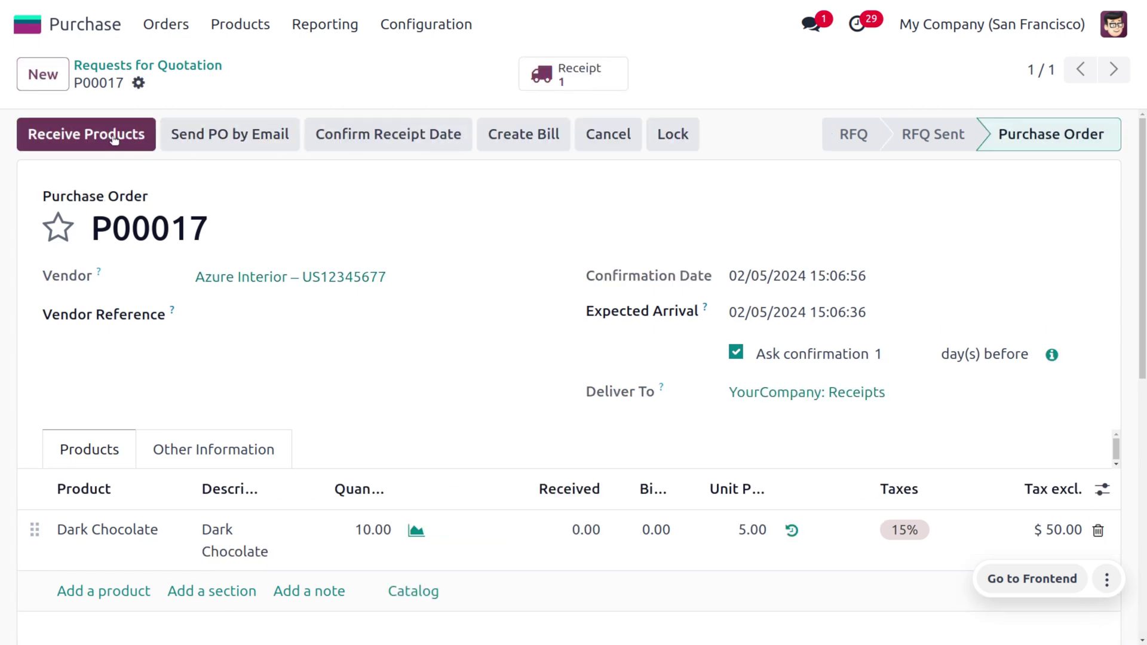
click(113, 136)
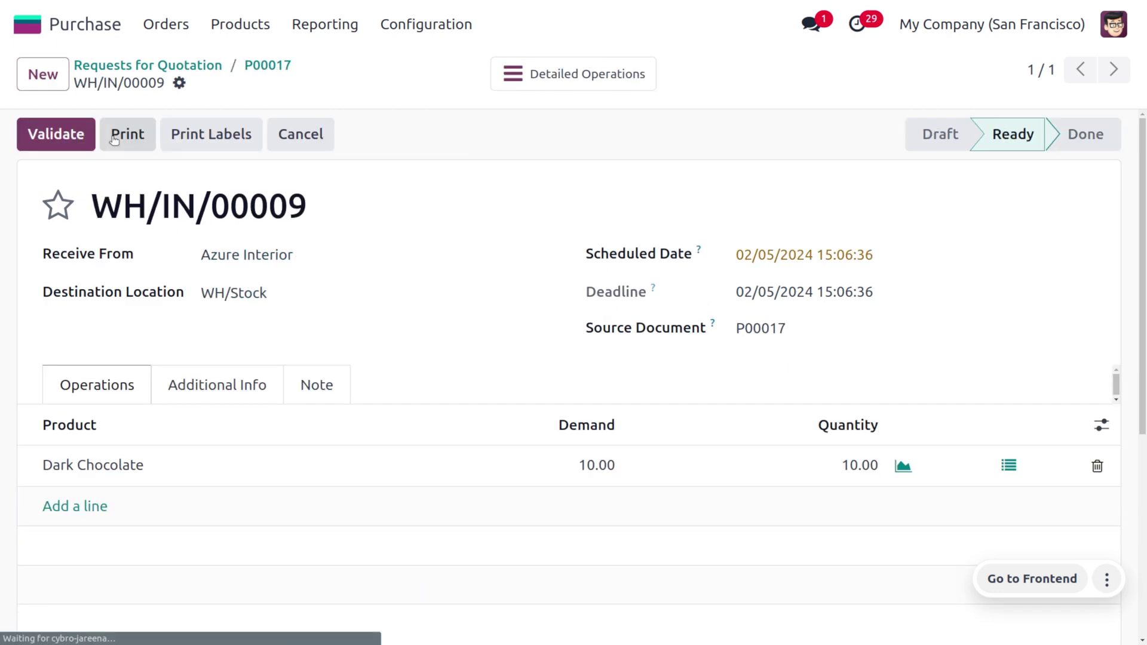
click(1009, 467)
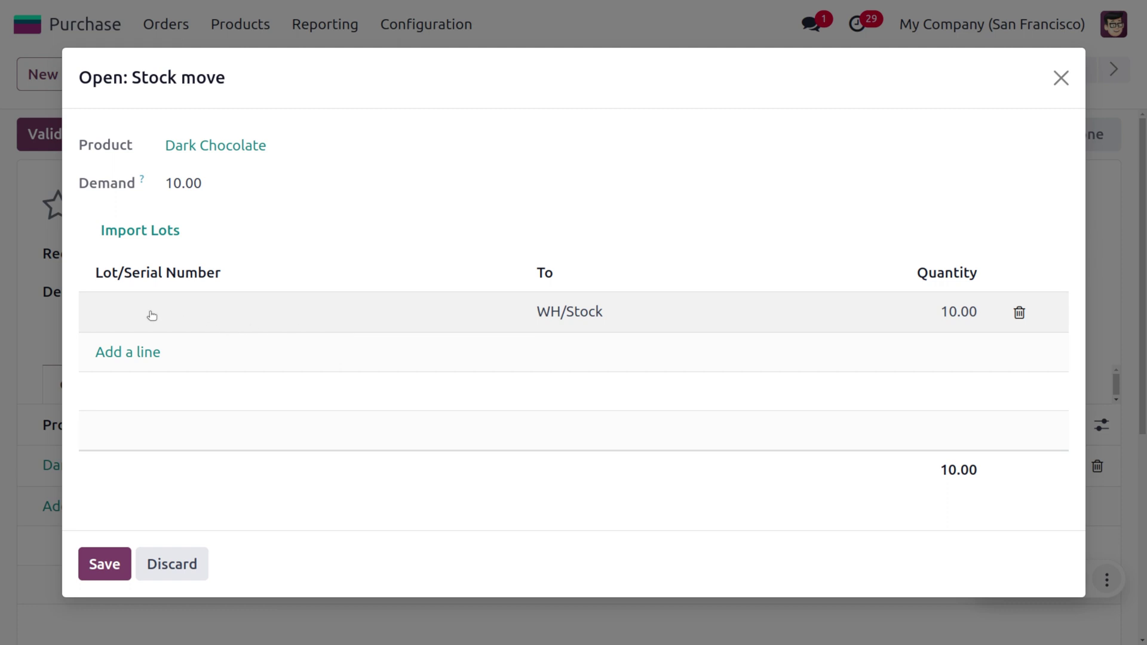
click(152, 315)
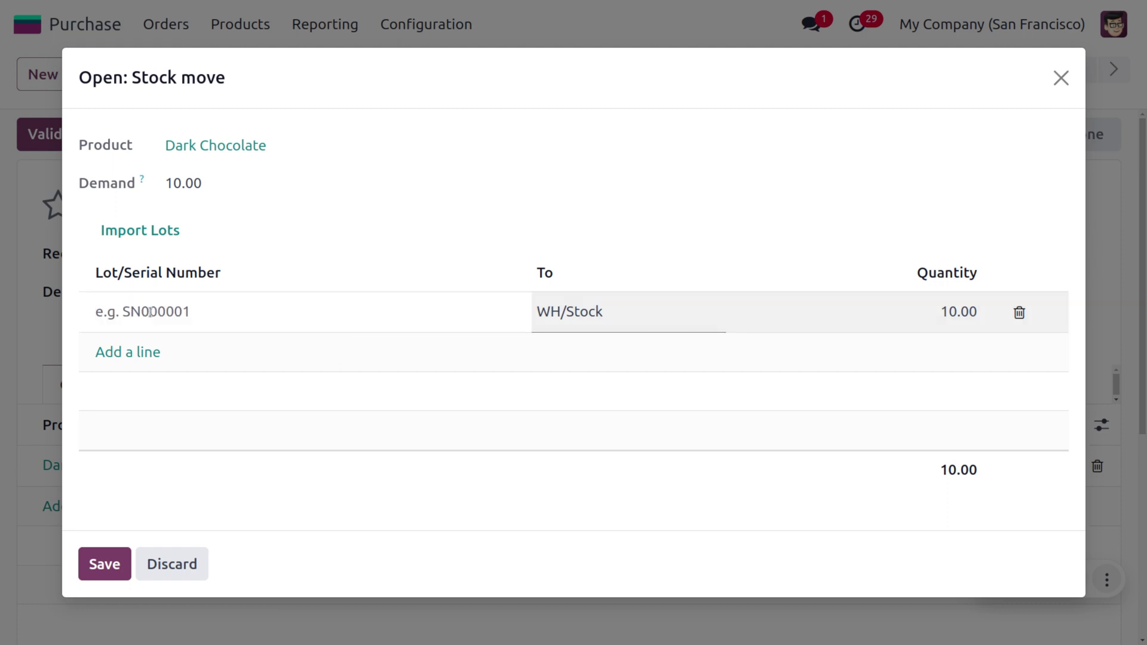
text(L)
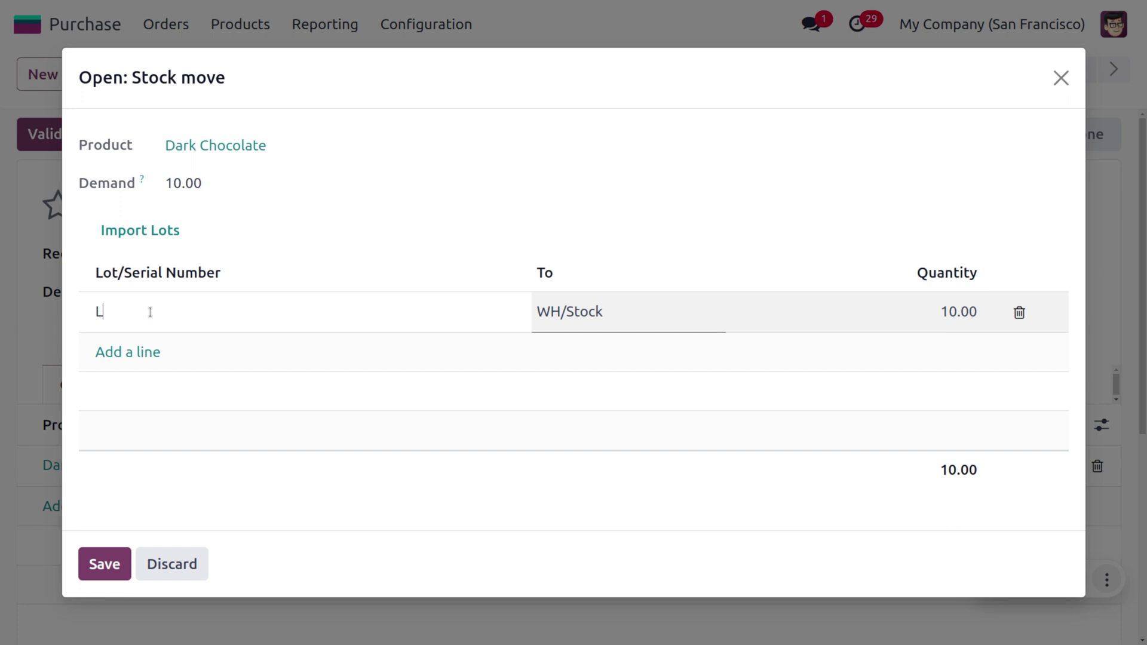
text(101)
click(100, 566)
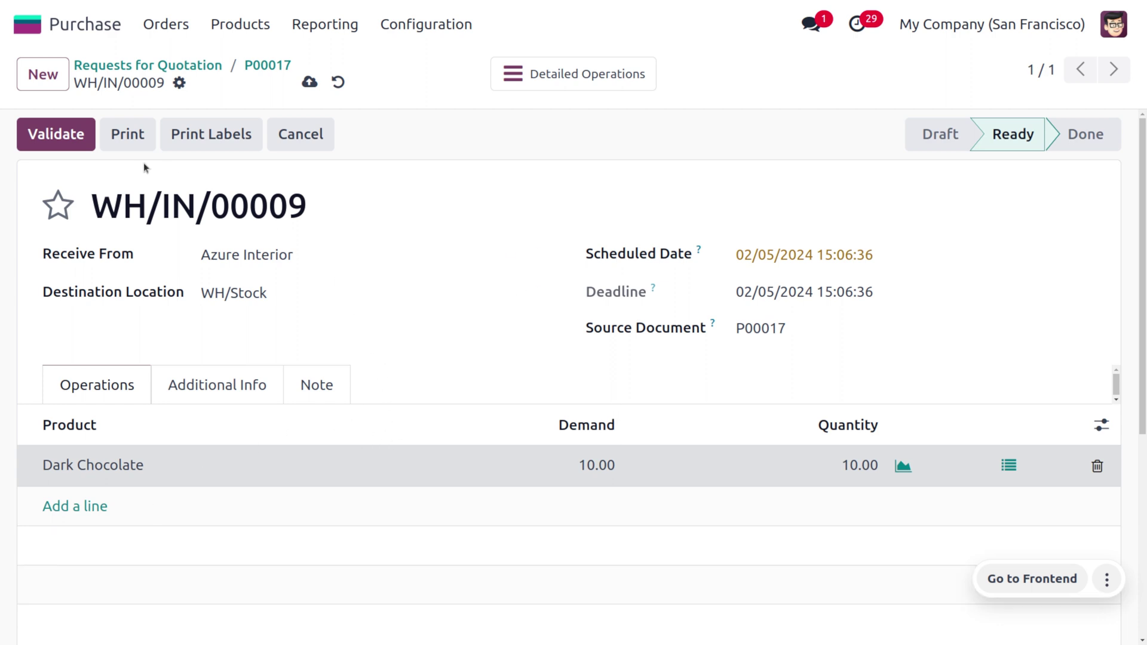
click(65, 142)
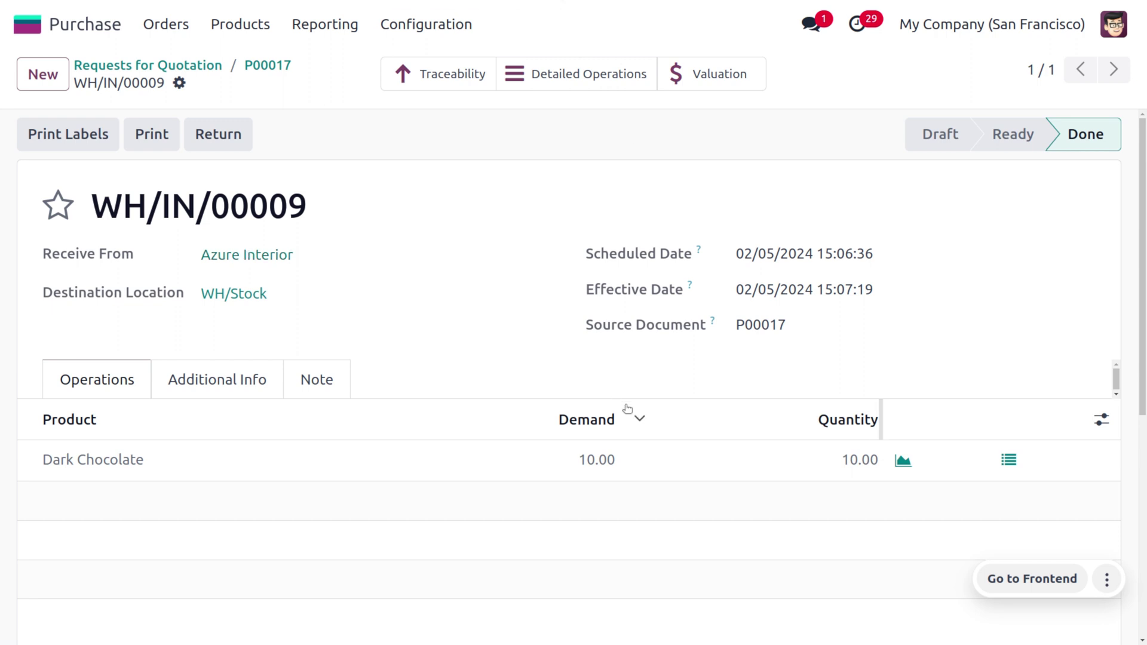
click(127, 459)
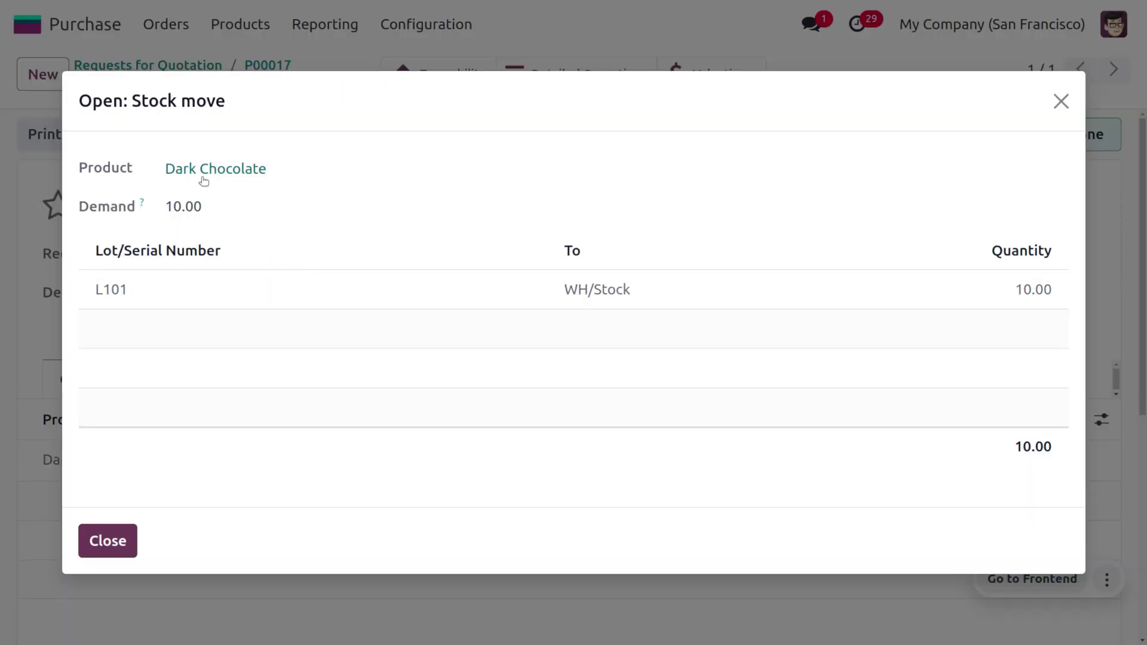
click(203, 173)
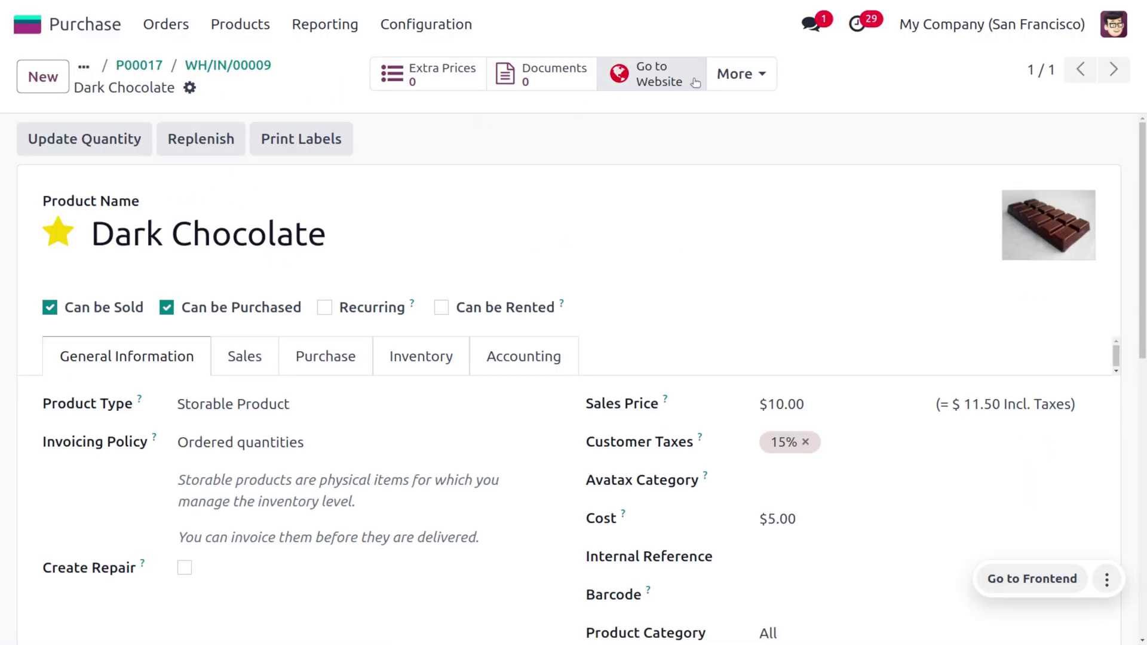
click(724, 88)
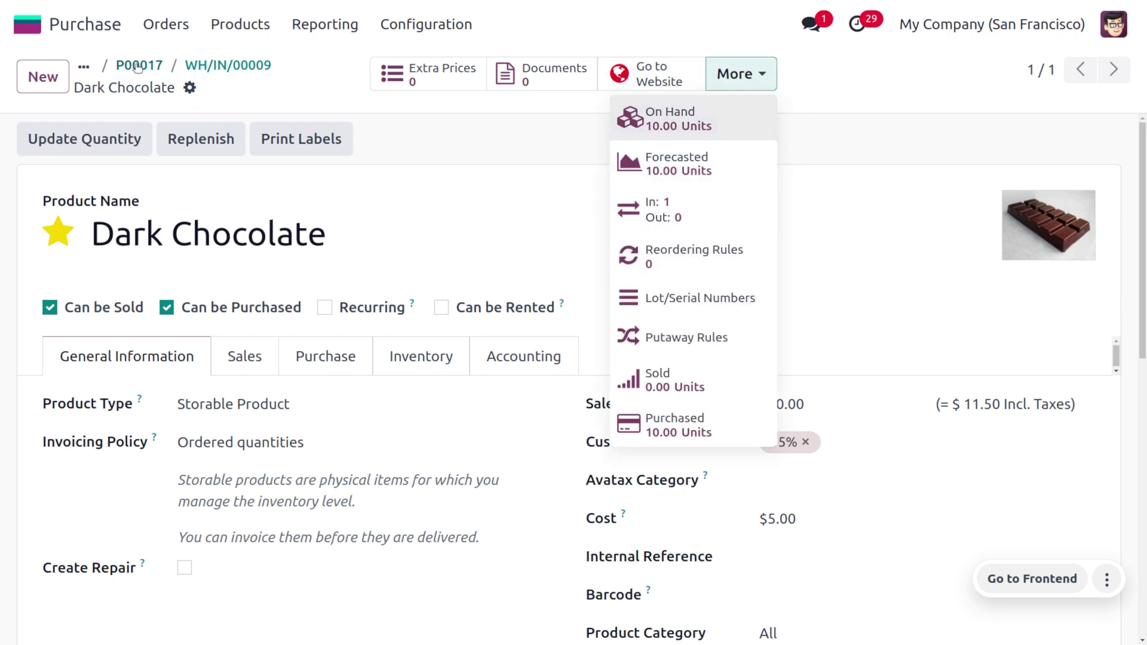
click(31, 74)
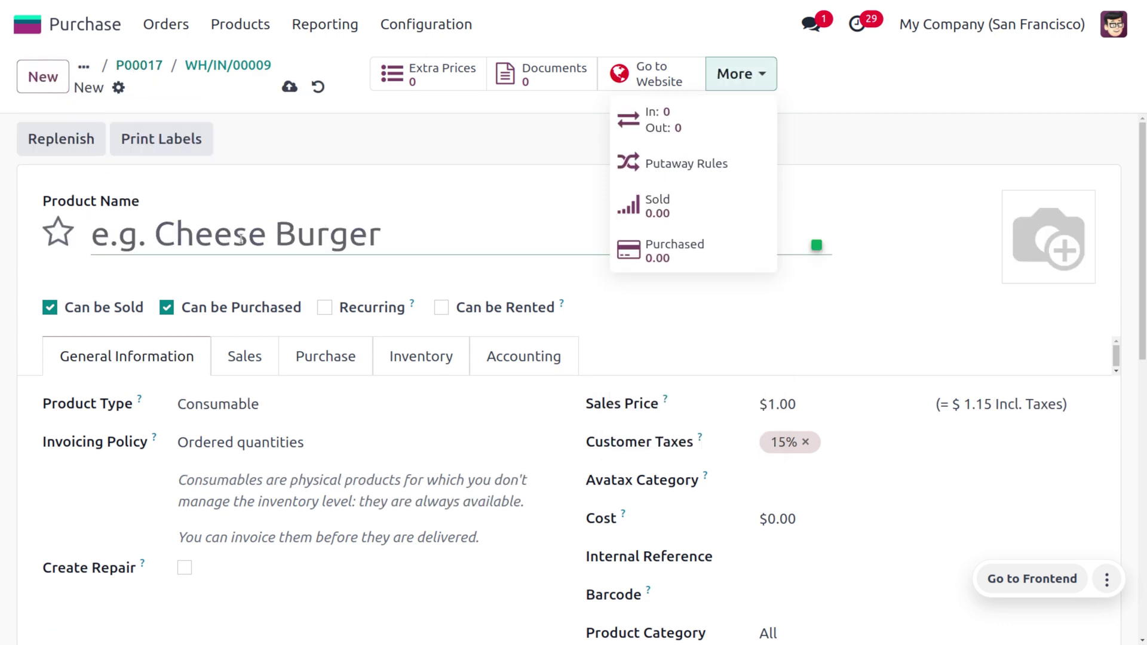
click(318, 87)
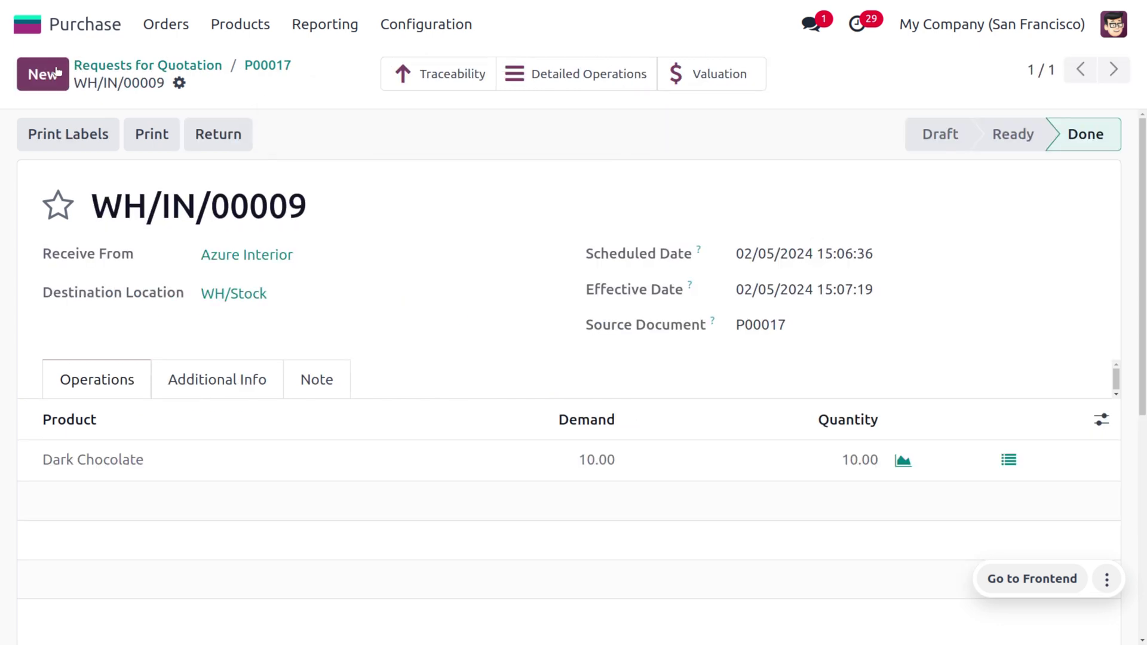
Start another request for quotation with vendor Azure Interior.
click(142, 66)
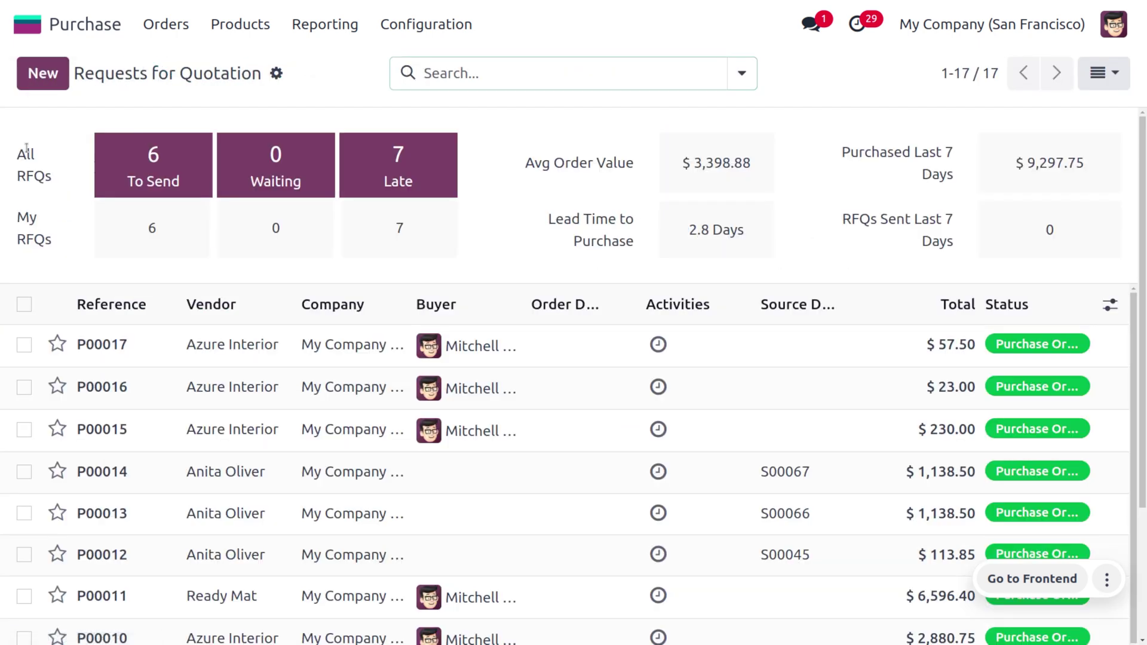
click(39, 73)
click(236, 277)
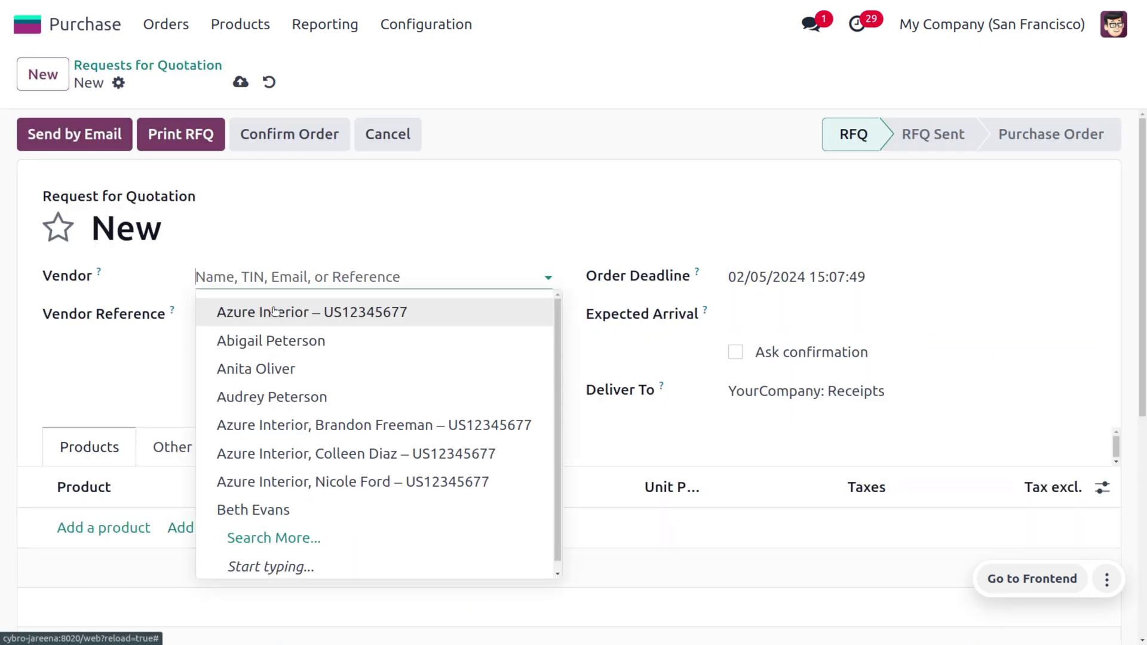
click(274, 315)
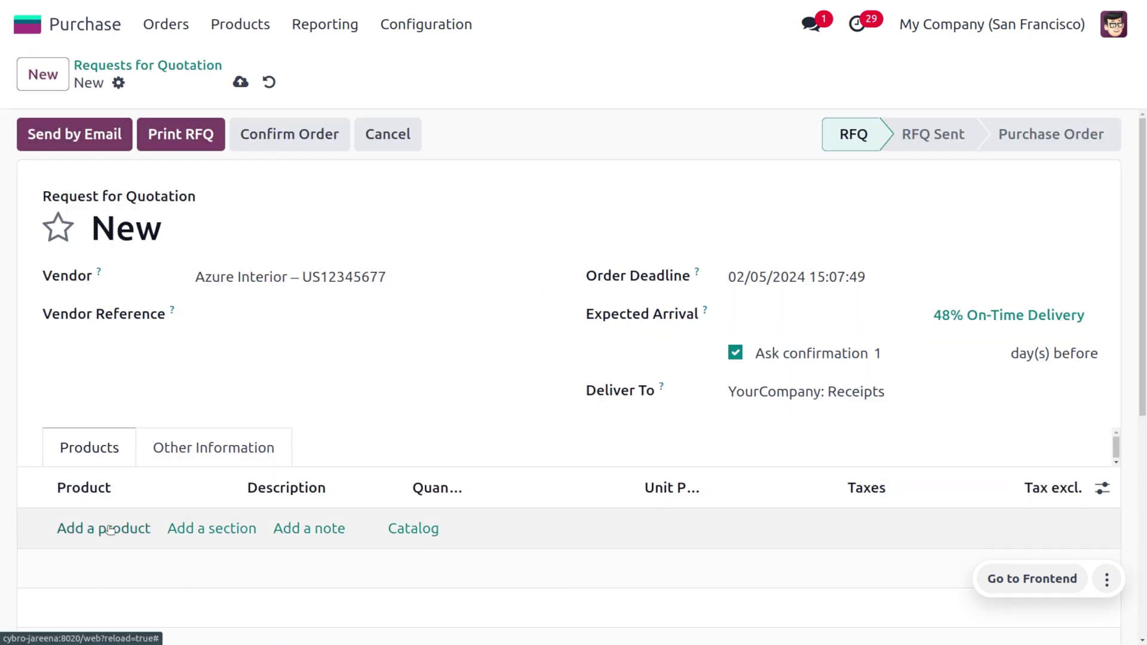
Add 5 Dark Chocolate, save, and confirm the order as P00018.
click(104, 526)
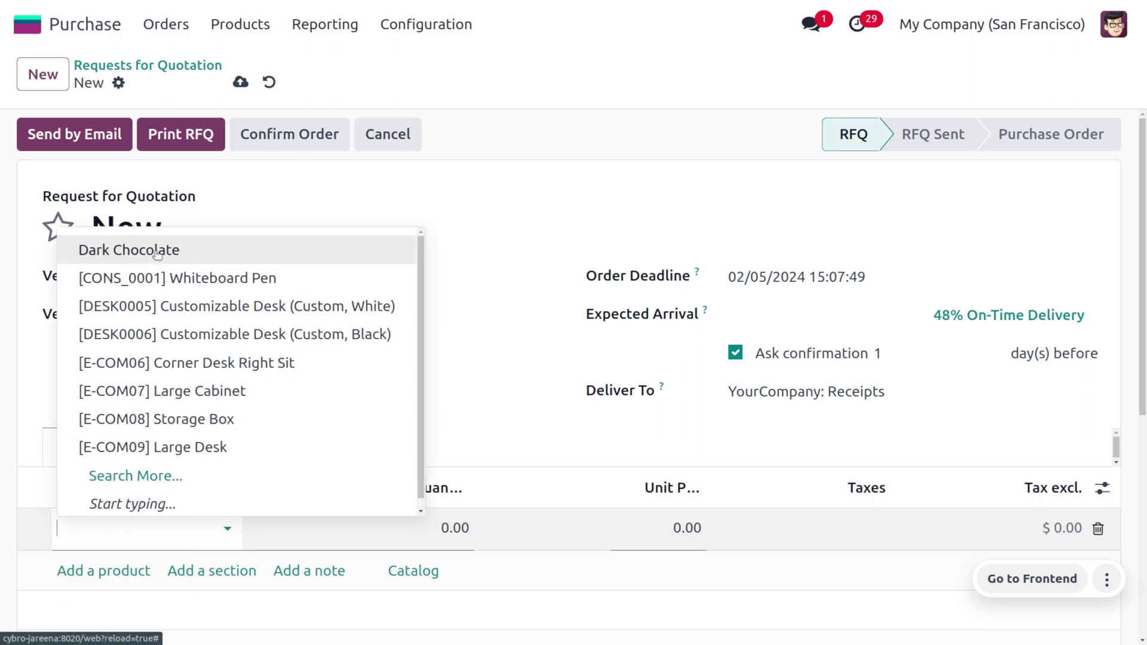
click(158, 254)
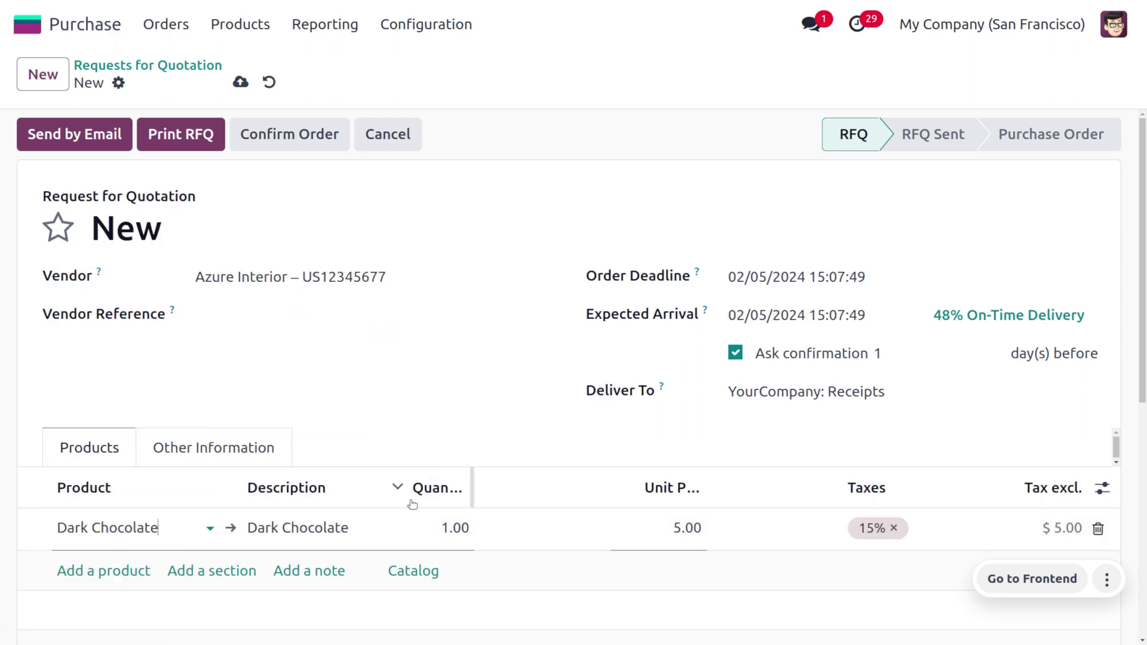
click(451, 526)
text(5)
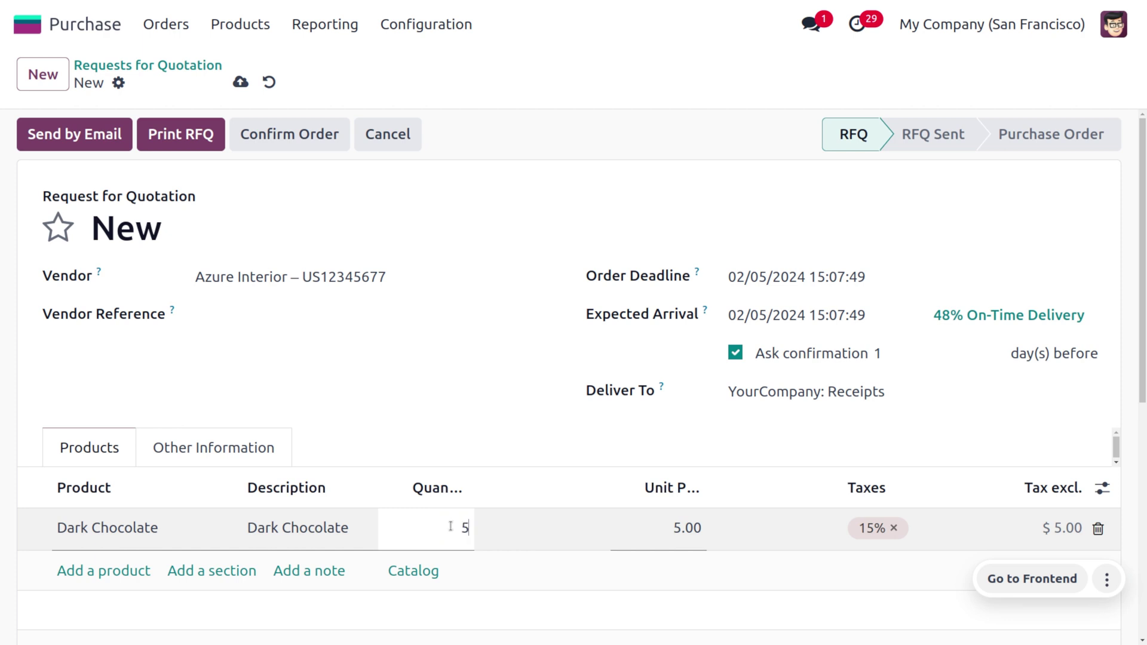
click(472, 370)
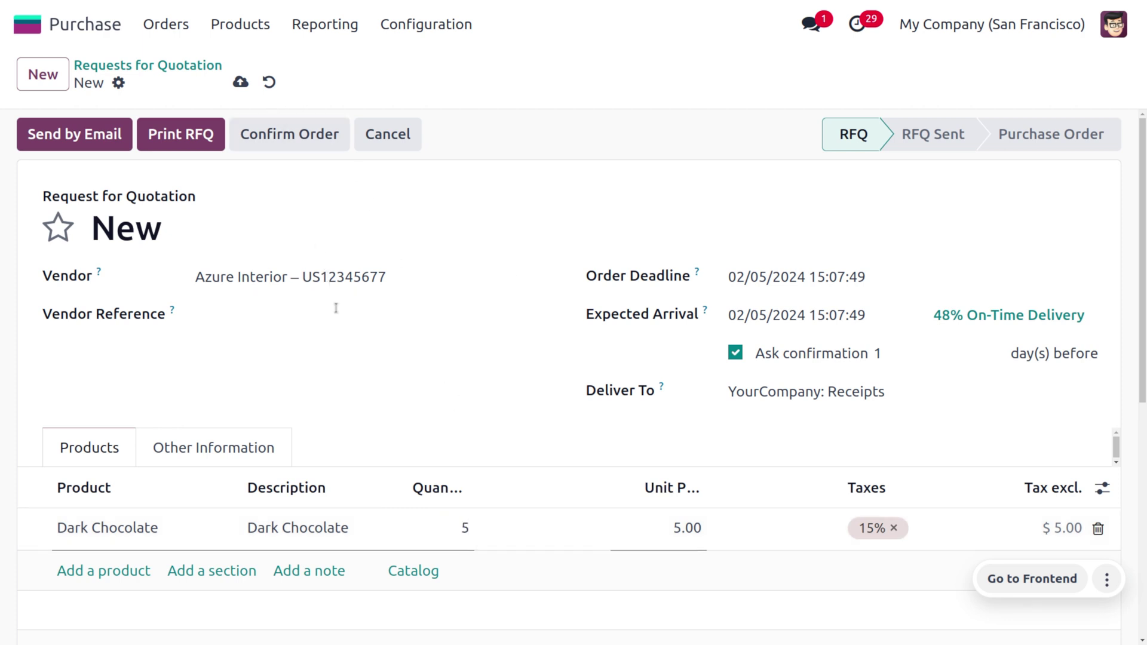
click(240, 82)
click(297, 135)
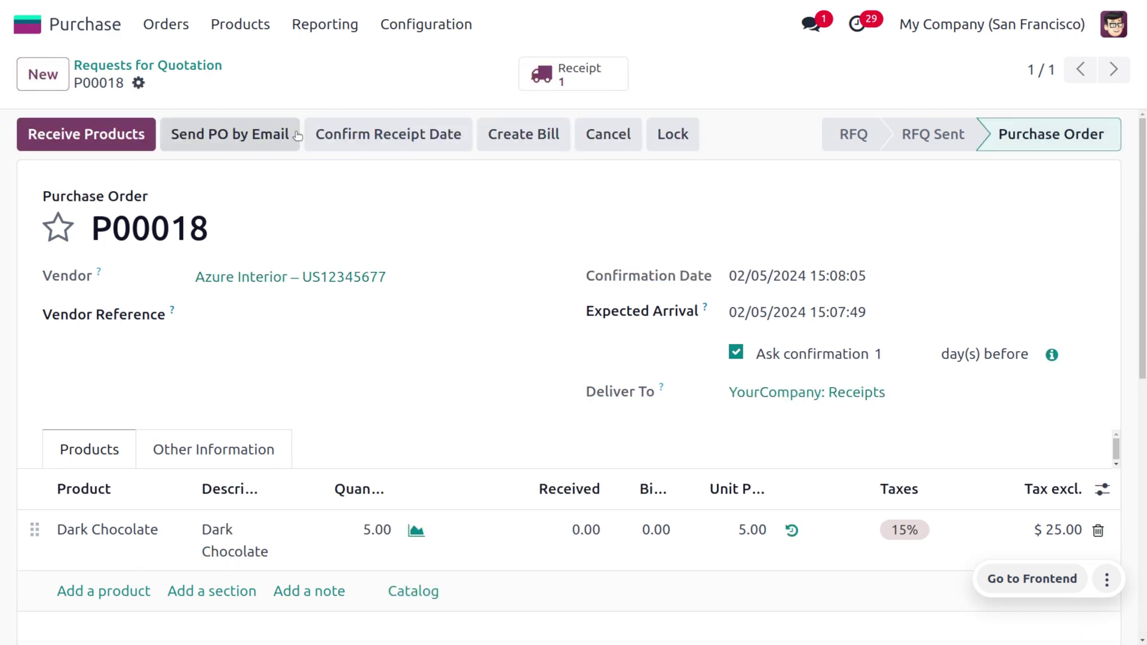
Enter lot L102 for the 5 Dark Chocolate on receipt WH/IN/00010 and save.
click(107, 139)
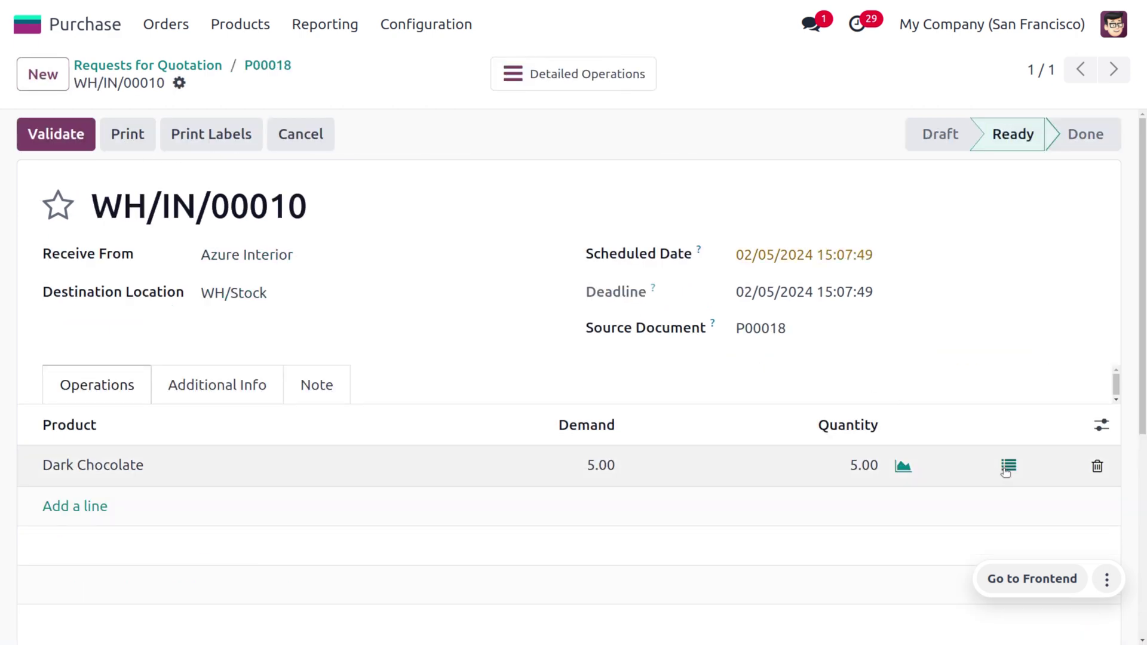
click(1007, 466)
click(154, 319)
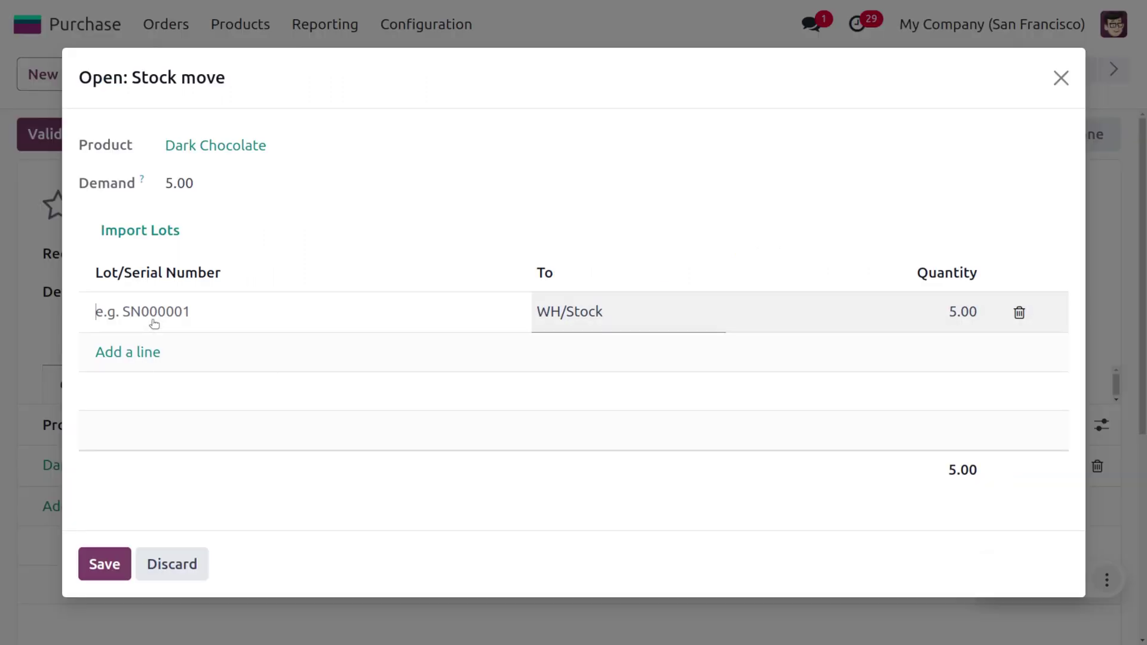
text(l)
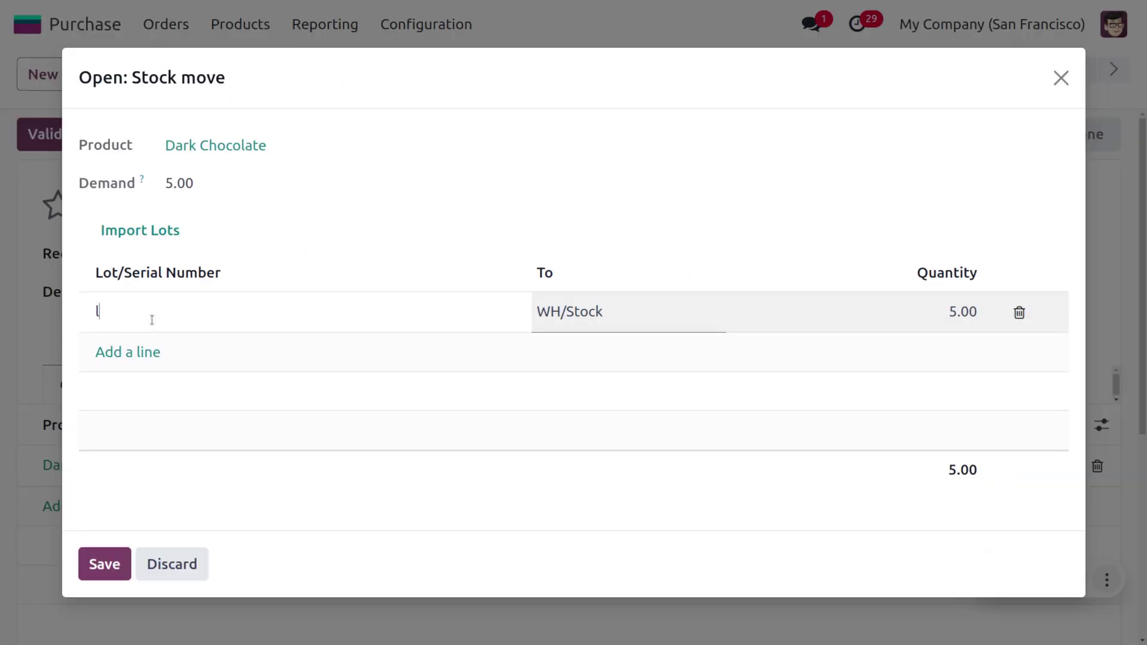
key(BackSpace)
text(LOt)
key(BackSpace)
text(102)
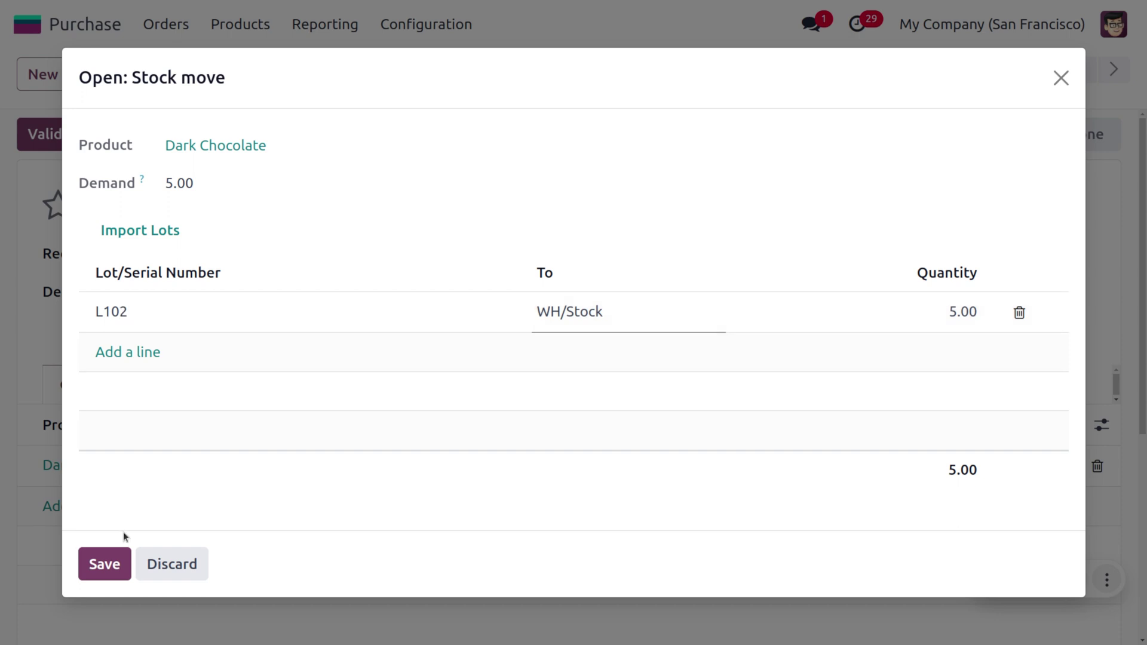
click(94, 563)
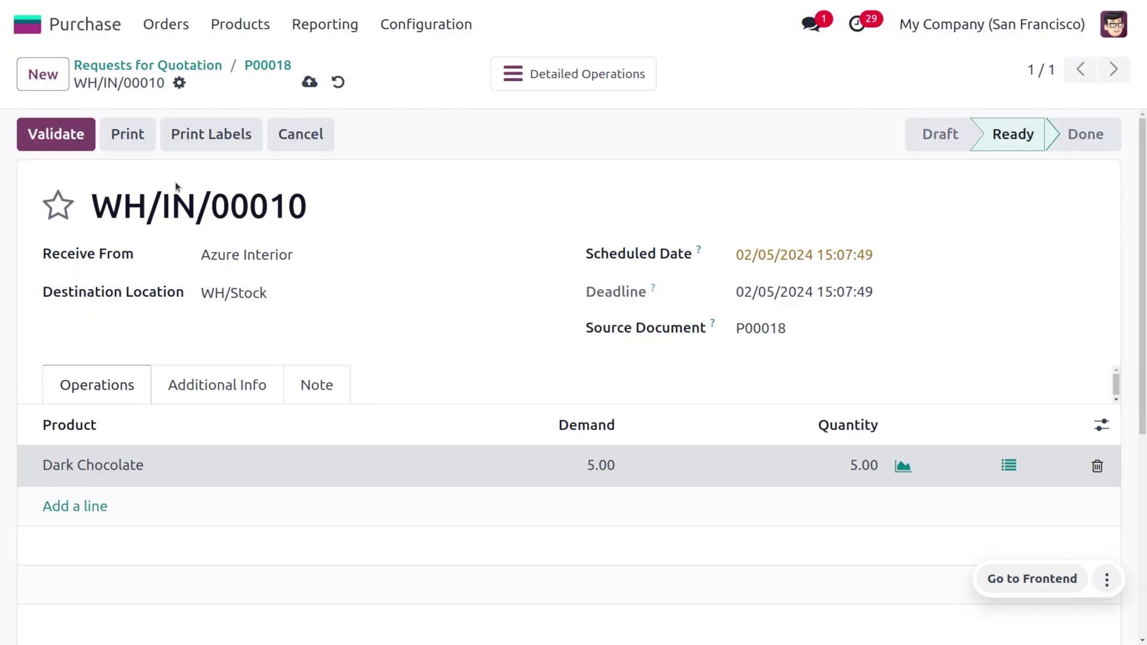
Validate the receipt, check the received lot, and open the Dark Chocolate product.
click(54, 130)
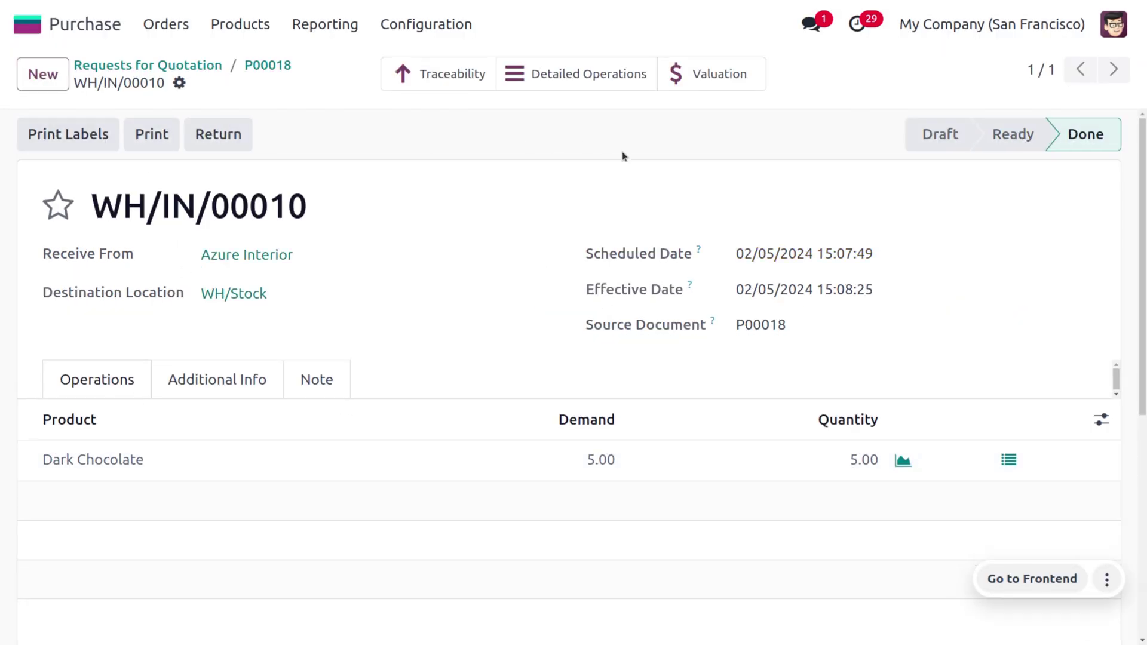
click(96, 458)
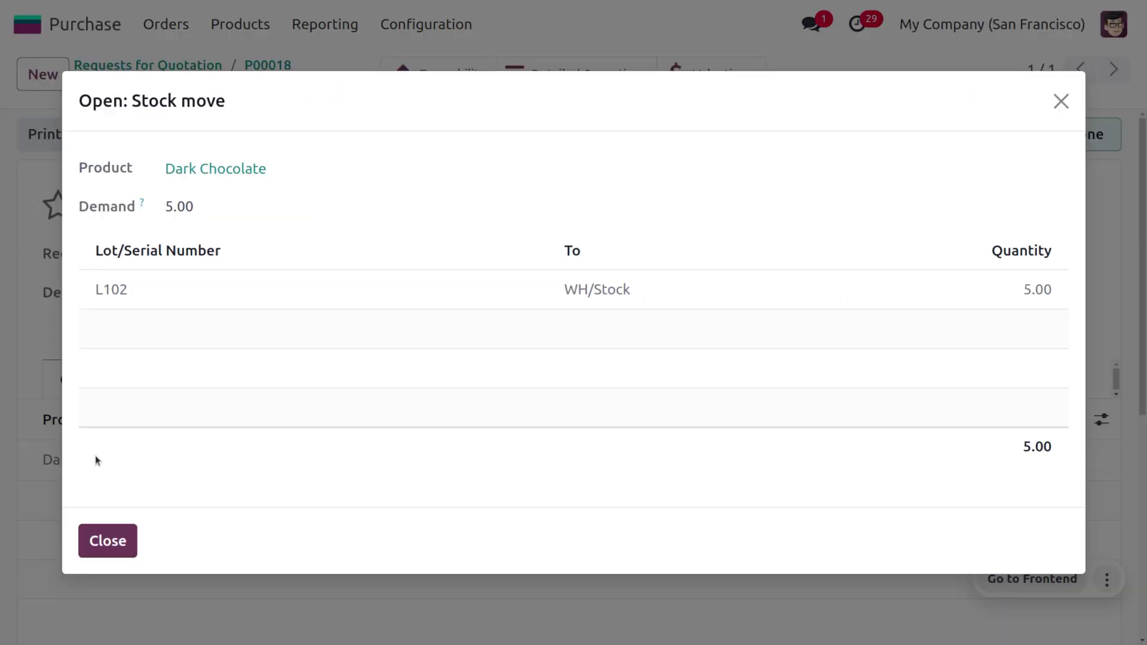
click(218, 172)
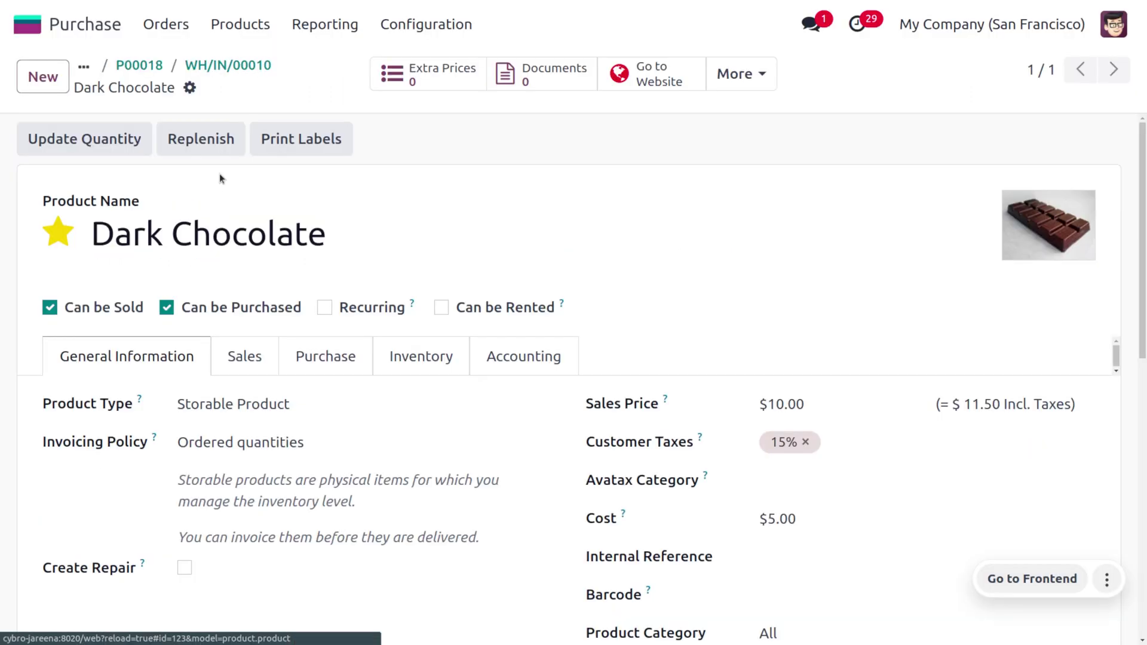
List Dark Chocolate's lots and verify L101 holds 10.00 and L102 holds 5.00.
click(739, 74)
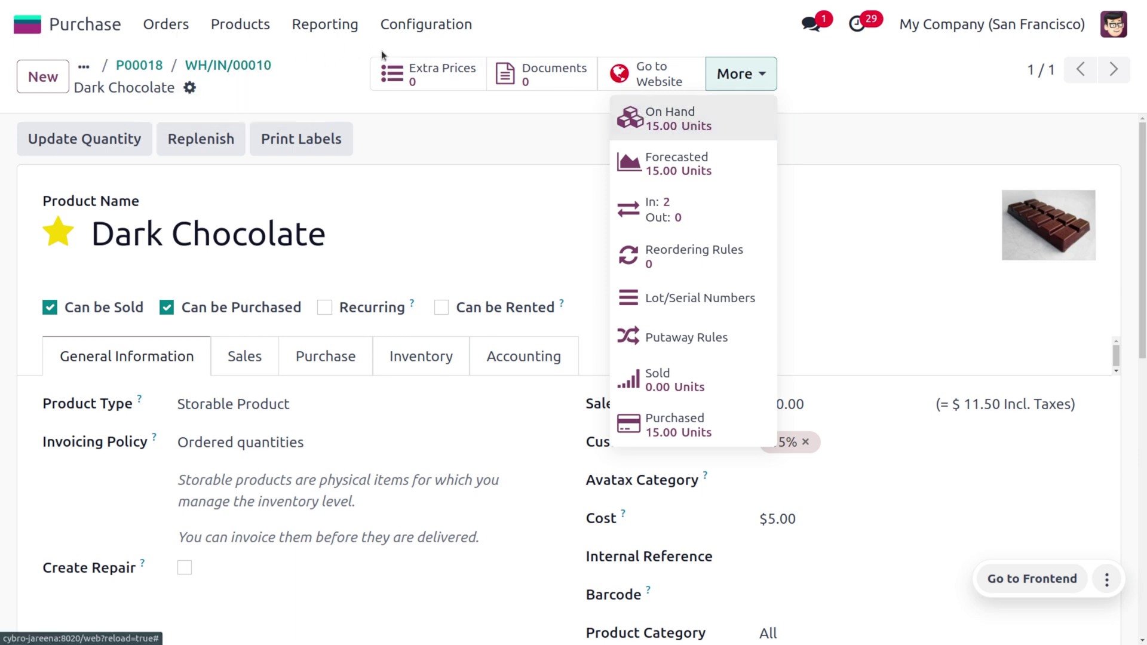
click(650, 302)
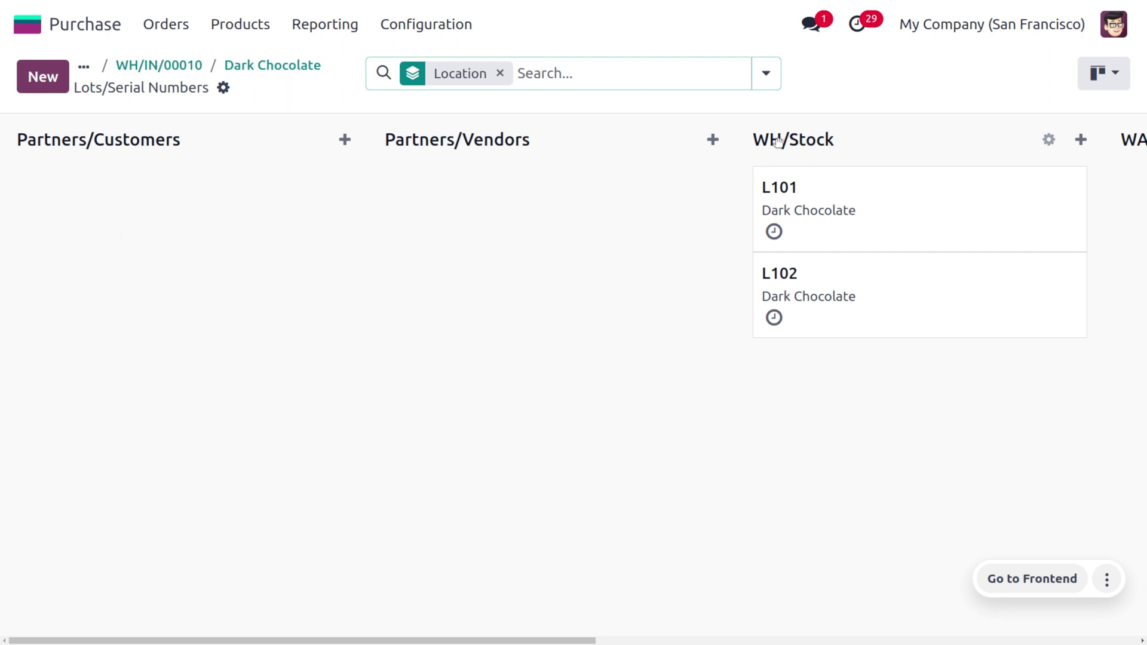
click(872, 211)
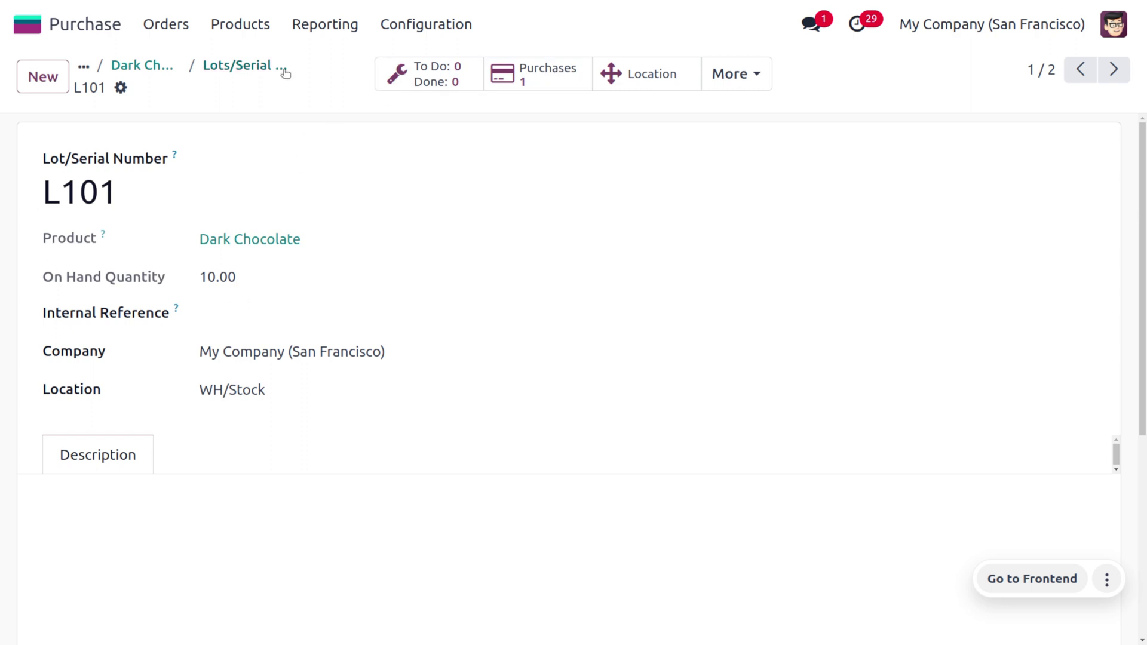
click(244, 65)
click(862, 286)
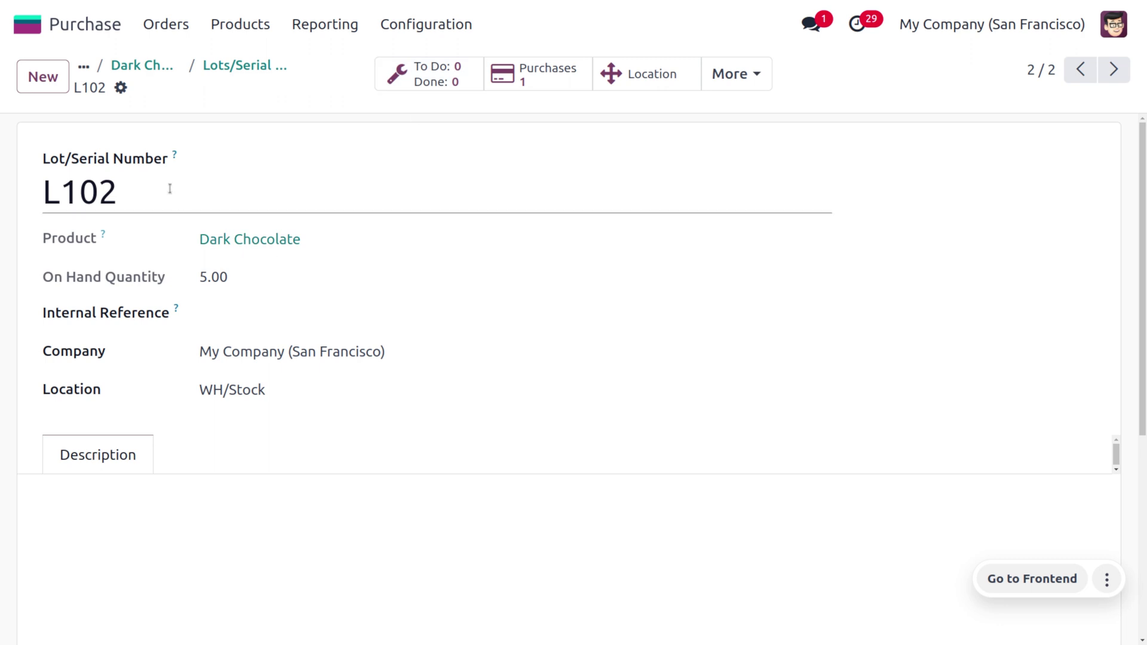
click(30, 25)
Start a new Sales quotation for customer Wood Corner using '/sa'.
text(/sa)
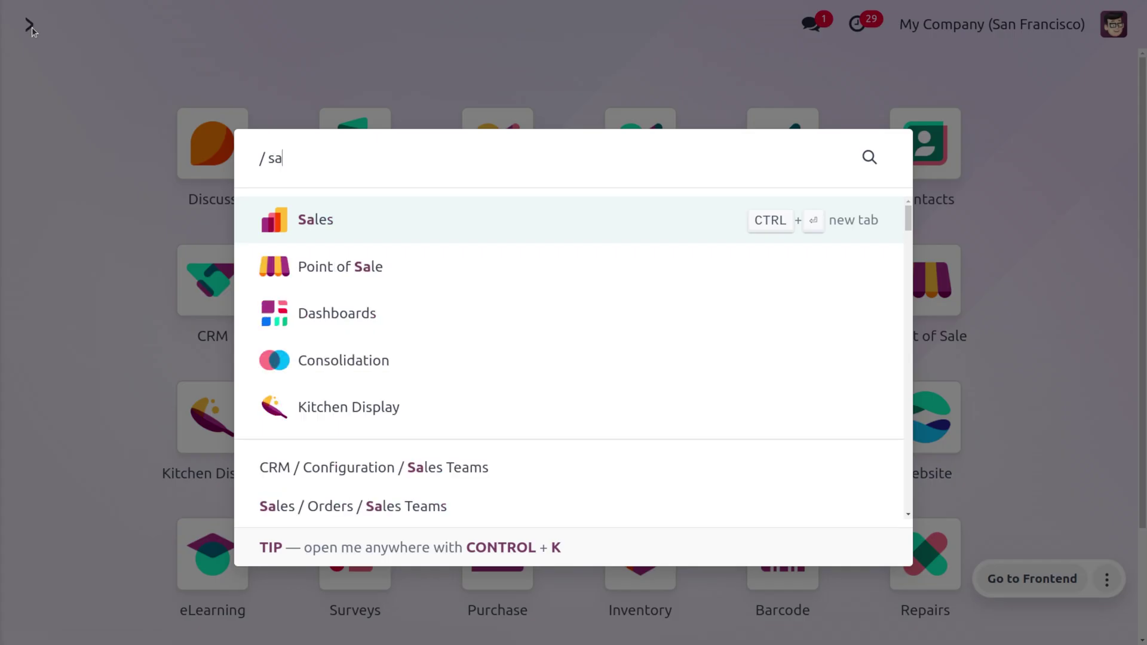
key(Return)
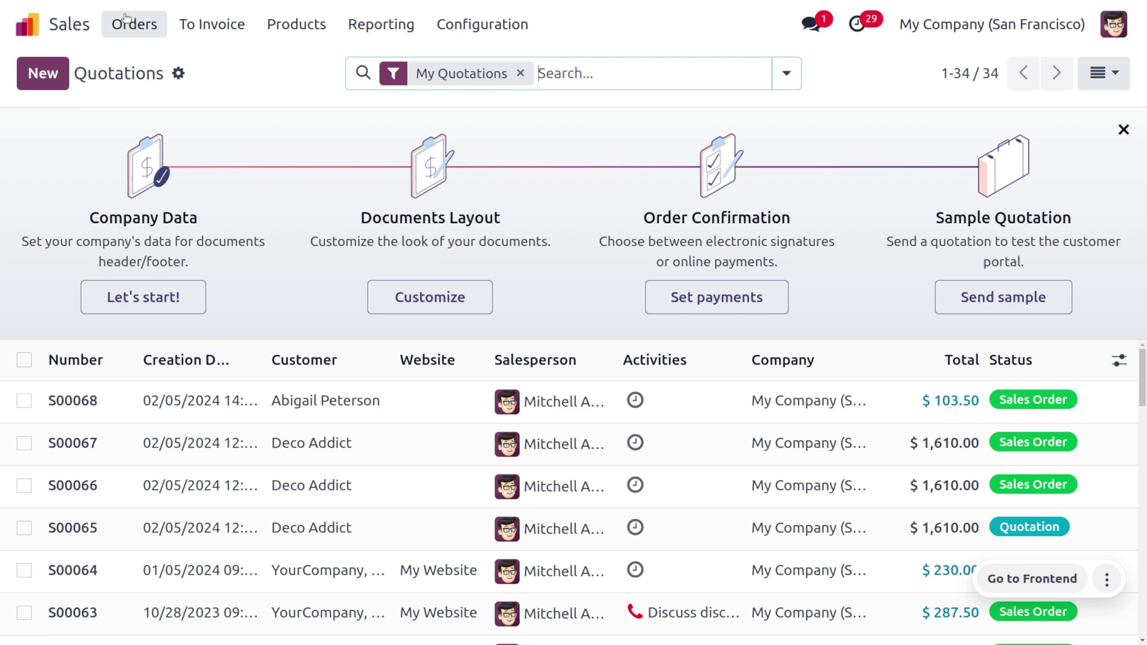
click(42, 72)
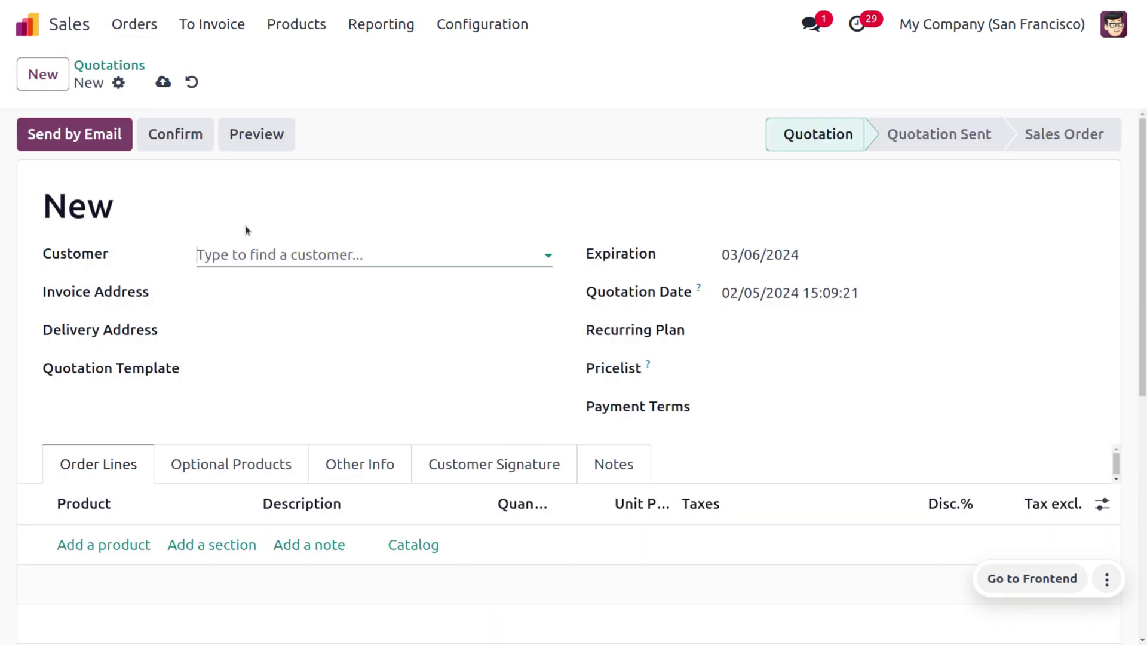
click(244, 255)
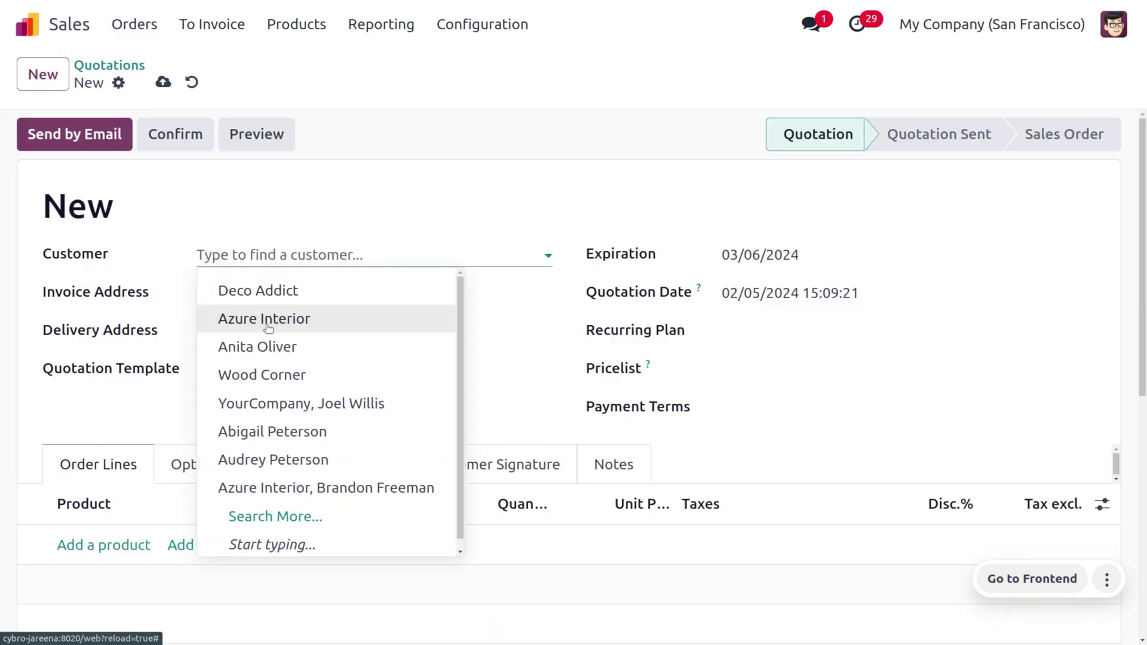
click(280, 377)
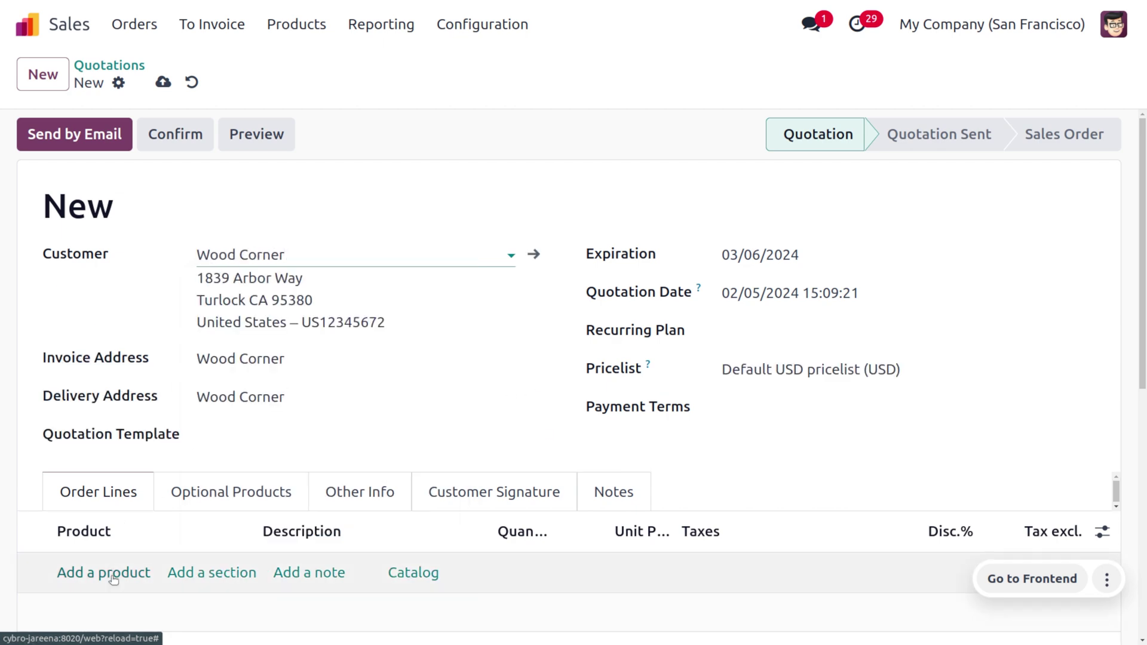
Add 6 Dark Chocolate, save, and confirm it as sales order S00069.
click(112, 572)
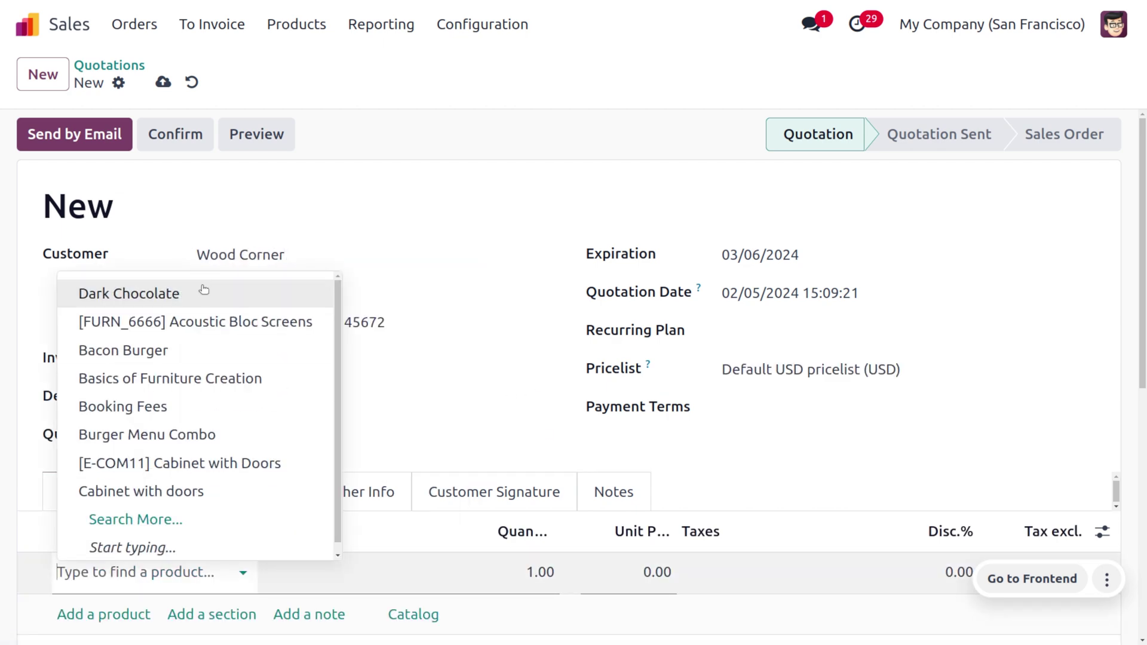
click(205, 292)
click(531, 573)
text(6)
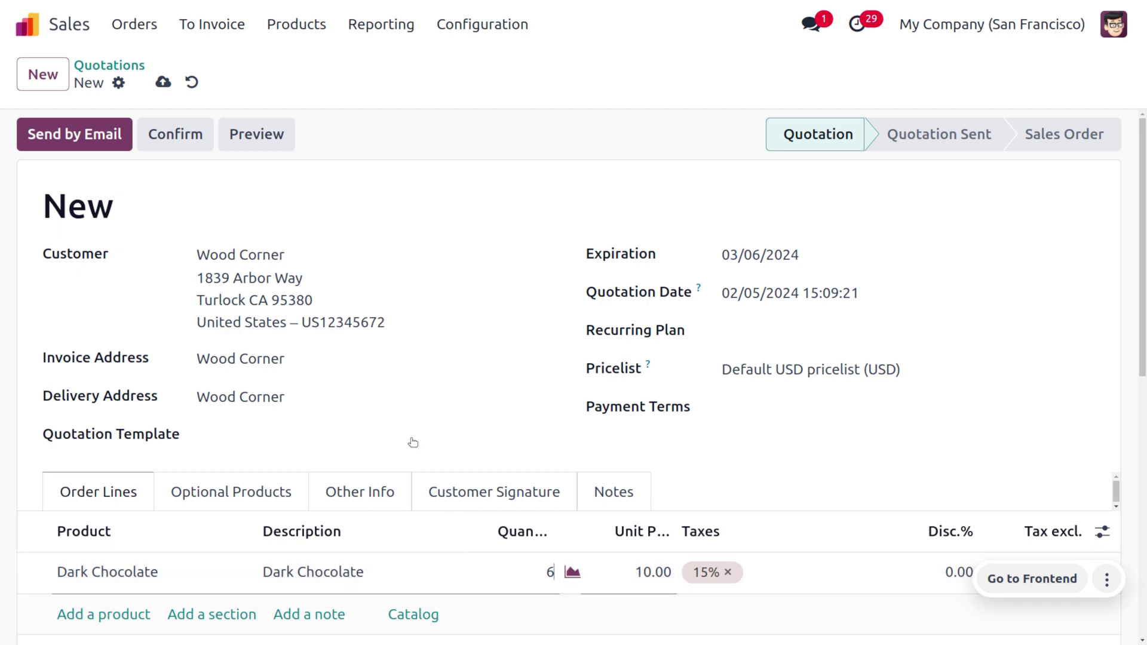
click(163, 83)
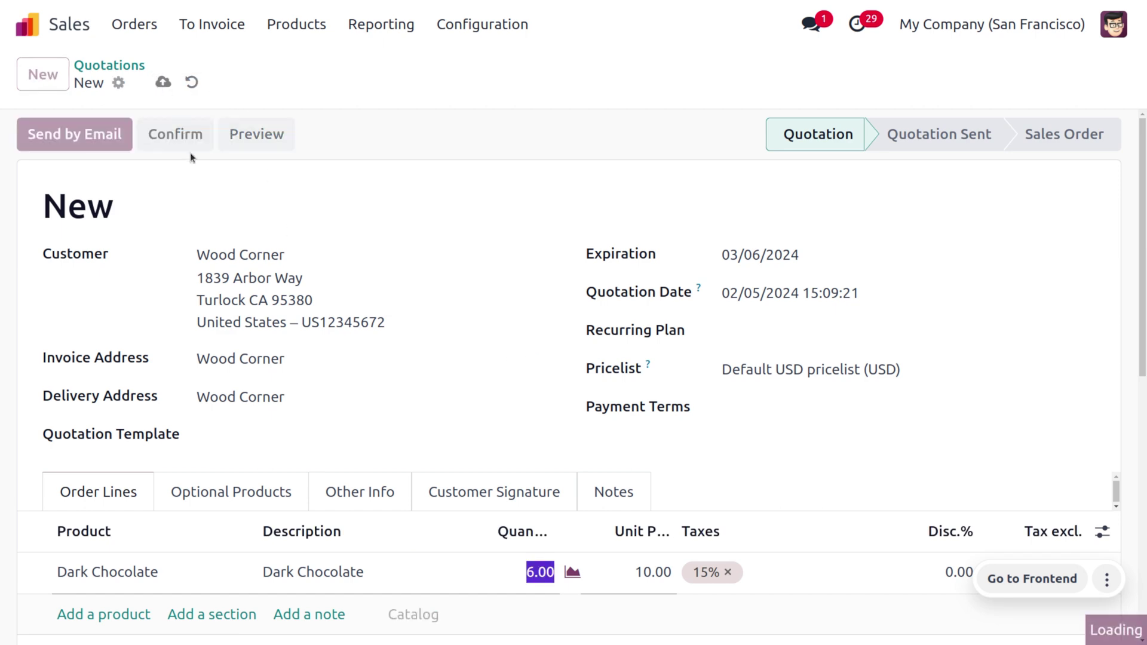
click(181, 139)
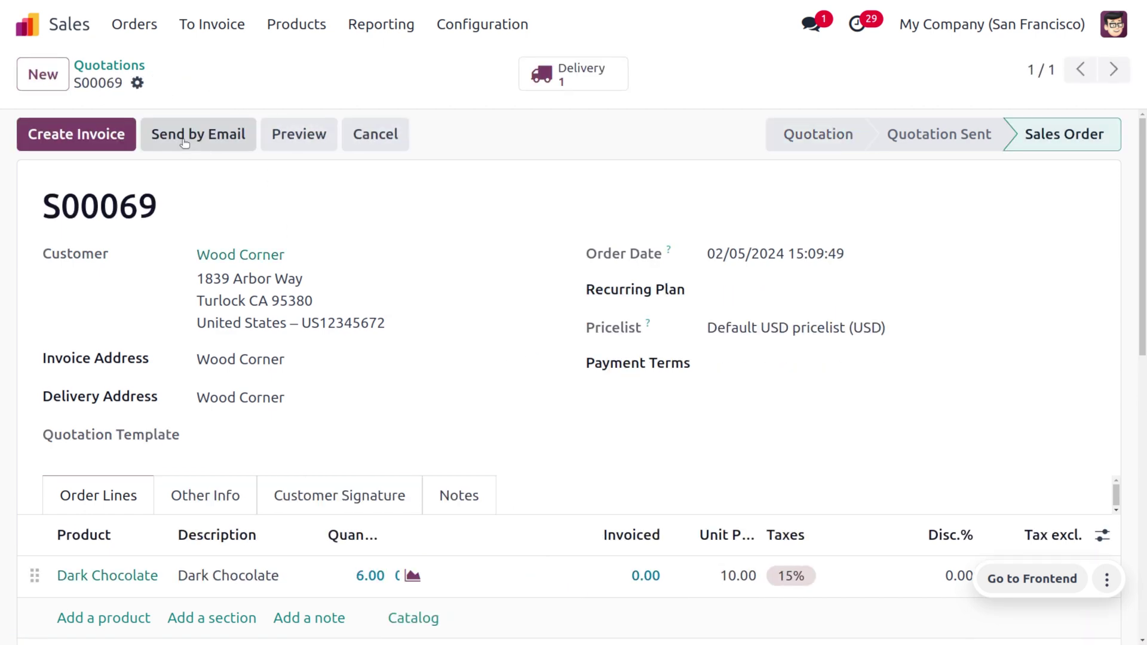
Validate delivery WH/OUT/00031 and view its picks: 5.00 from L102, 1.00 from L101.
click(584, 73)
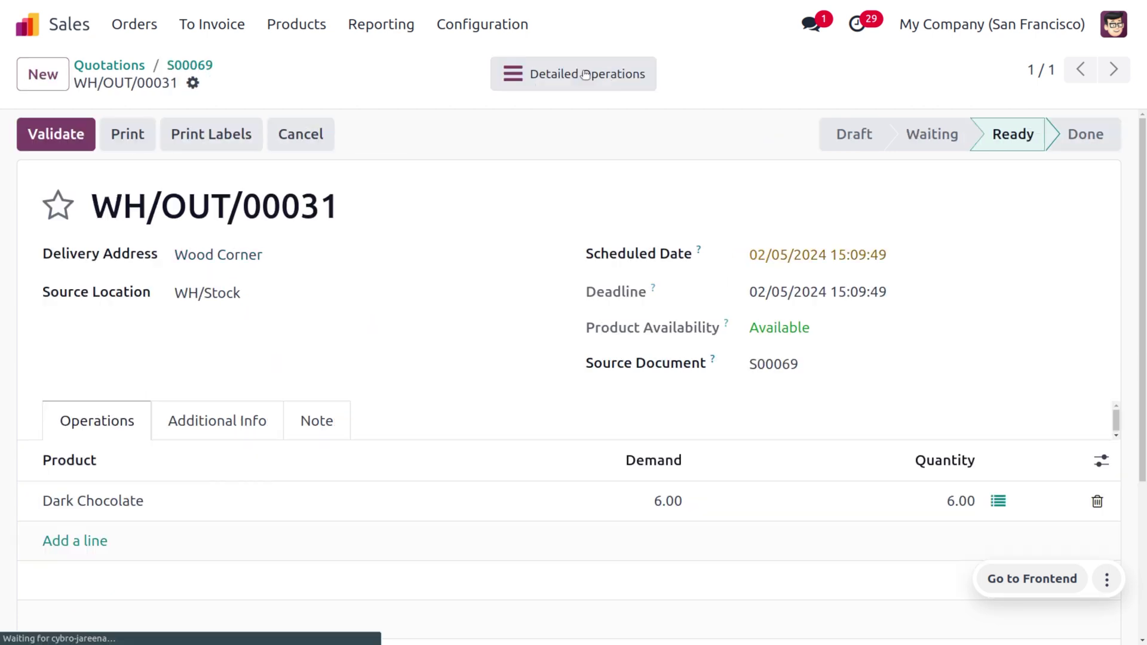
click(74, 136)
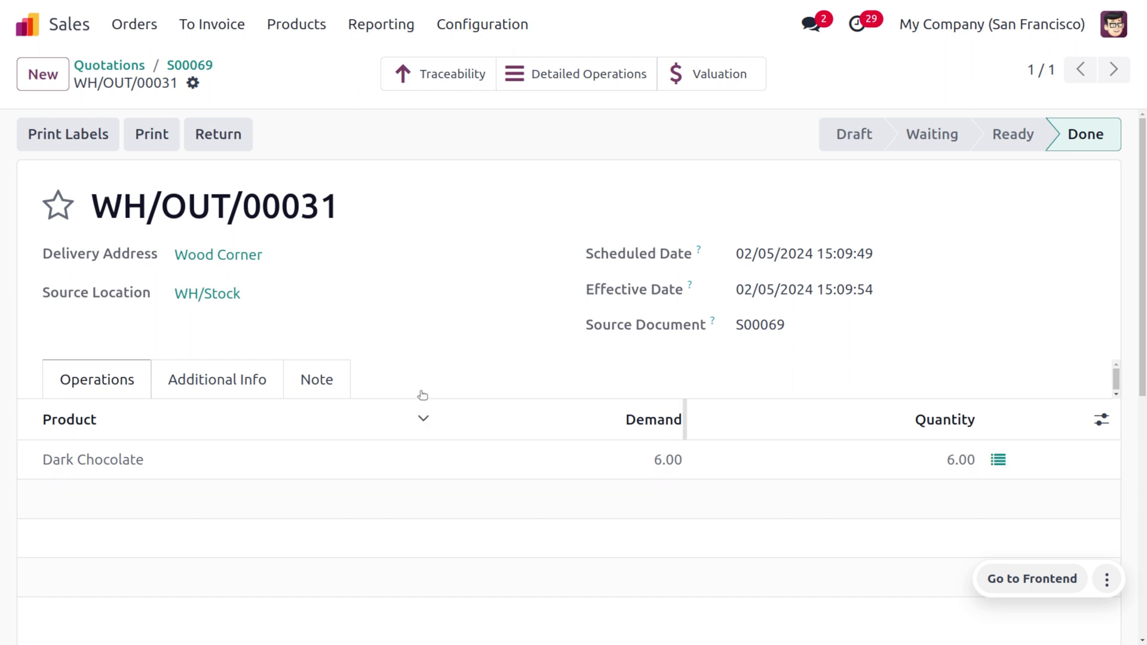
click(998, 460)
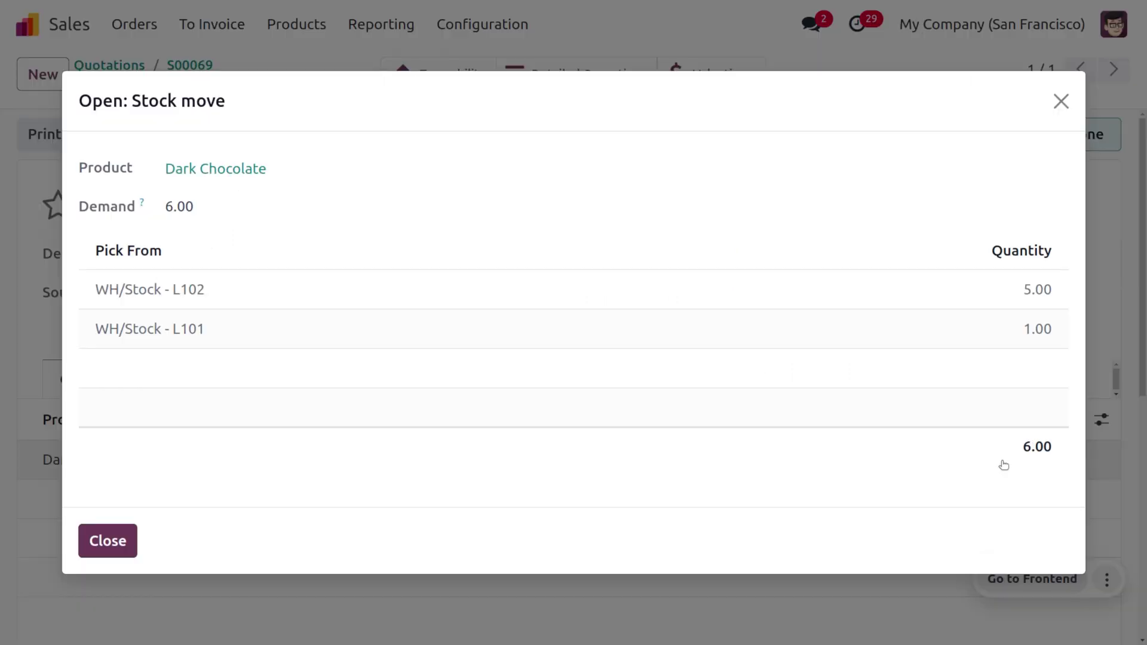